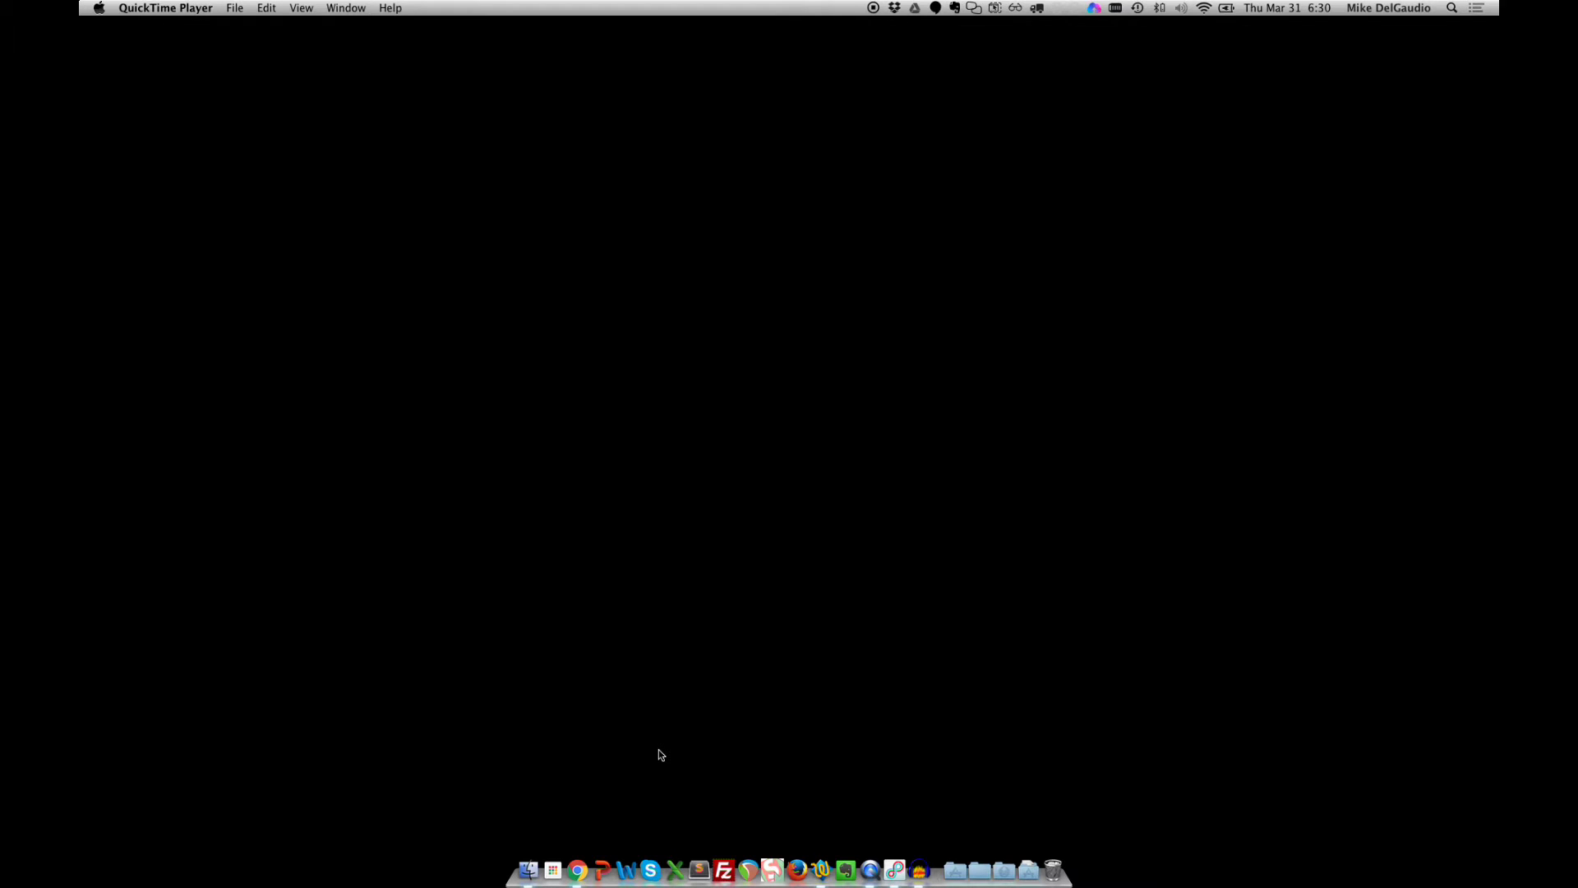
# - Launch REAPER, open File > Render, and choose MP3 (encoder by LAME project) as output format
pyautogui.click(744, 871)
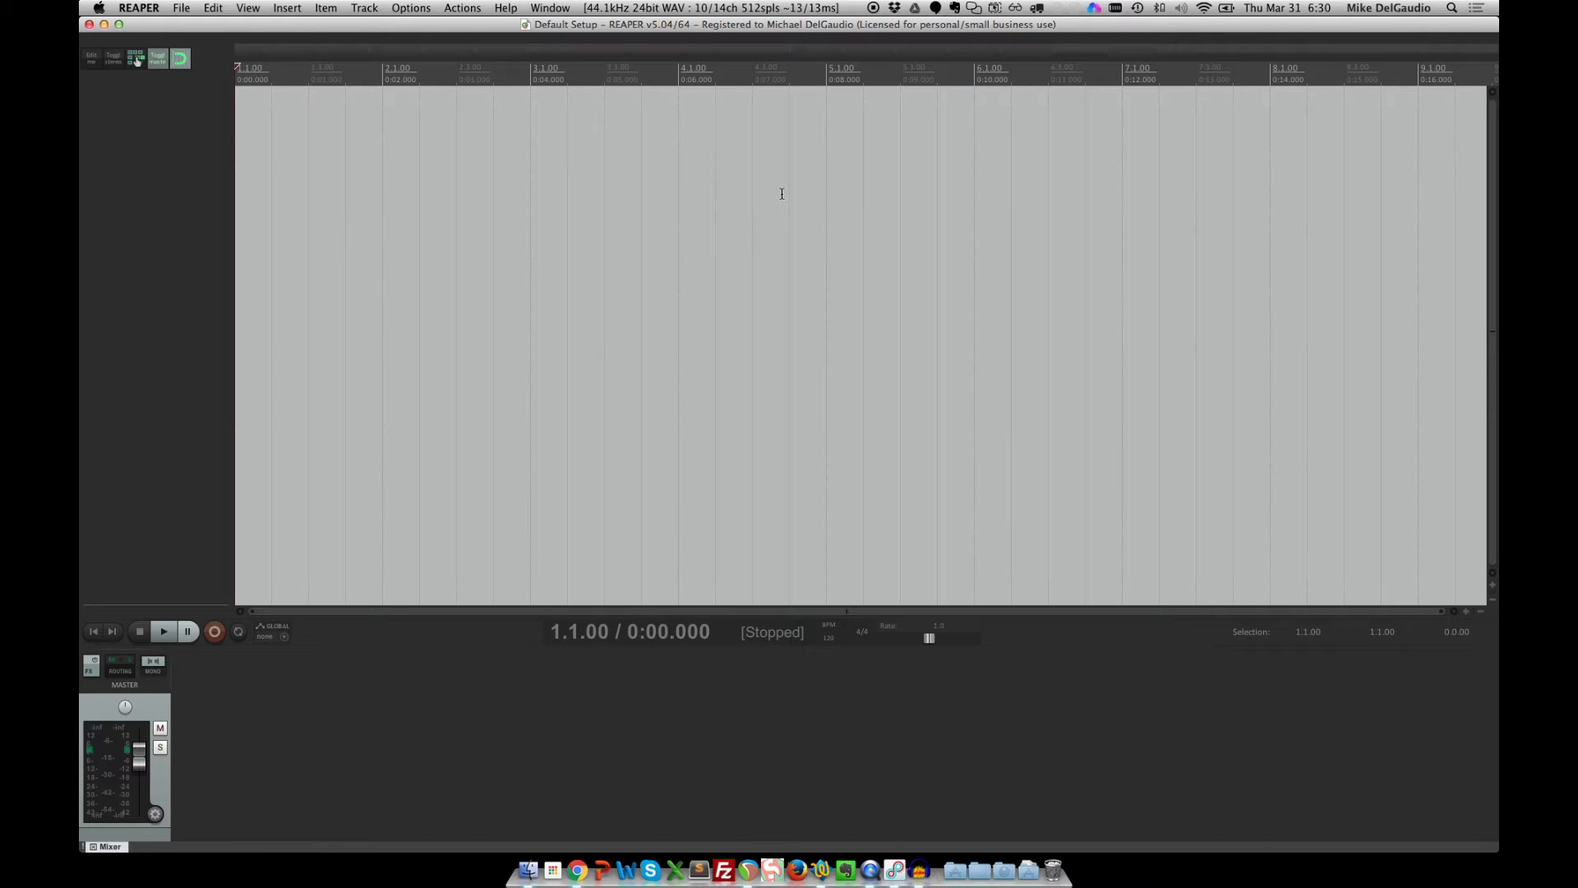
pyautogui.click(182, 8)
pyautogui.click(203, 212)
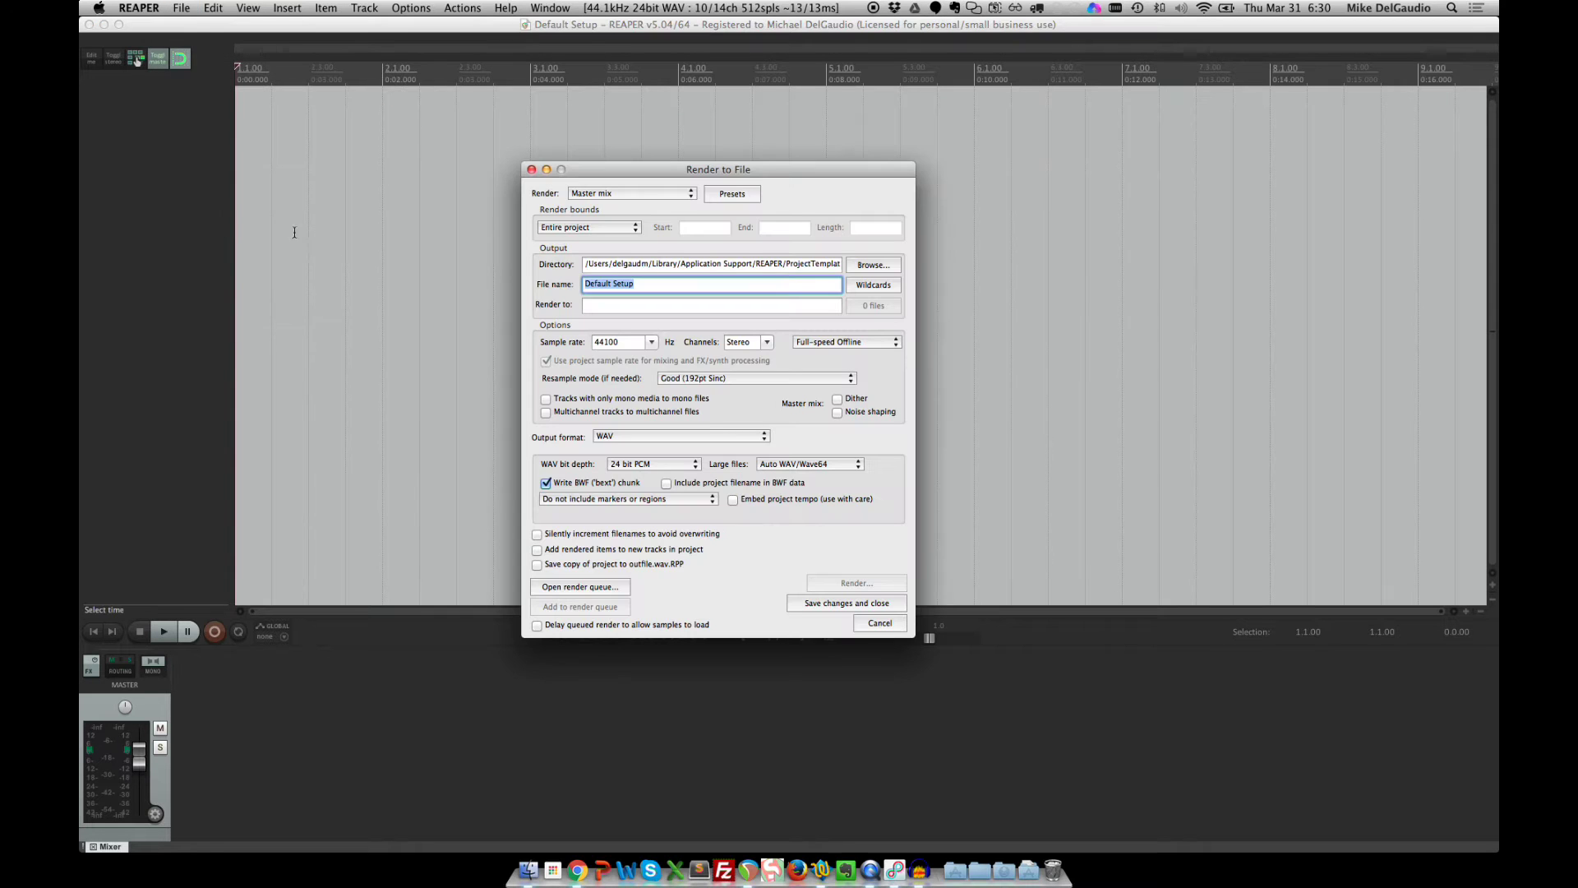
pyautogui.click(630, 444)
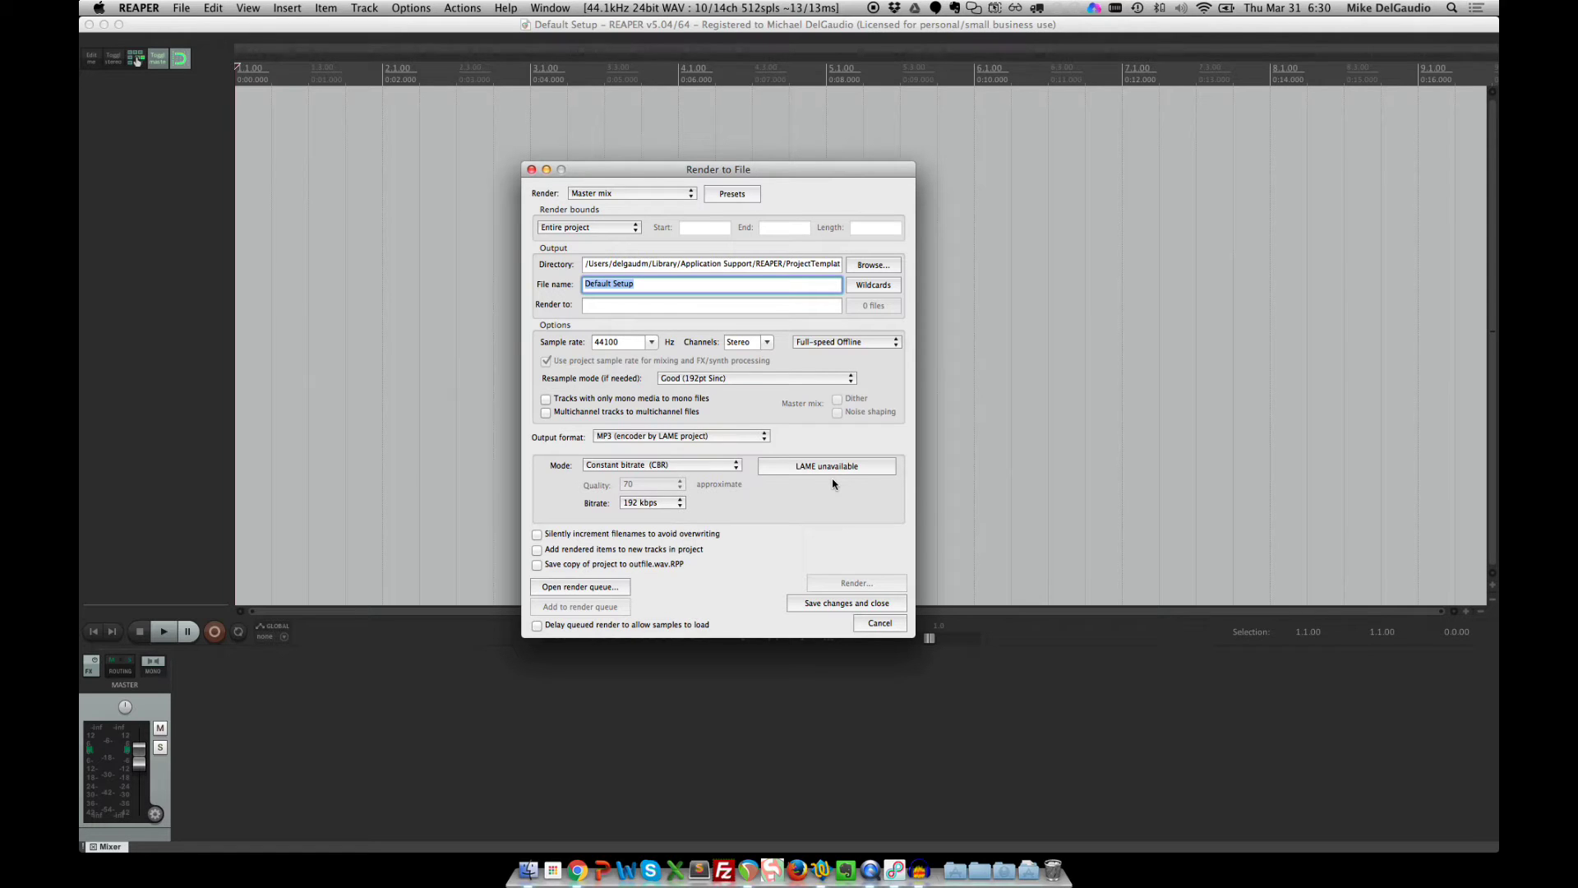
# - Open the MP3 encoder configuration from the LAME unavailable button and follow its Download LAME link
pyautogui.click(791, 467)
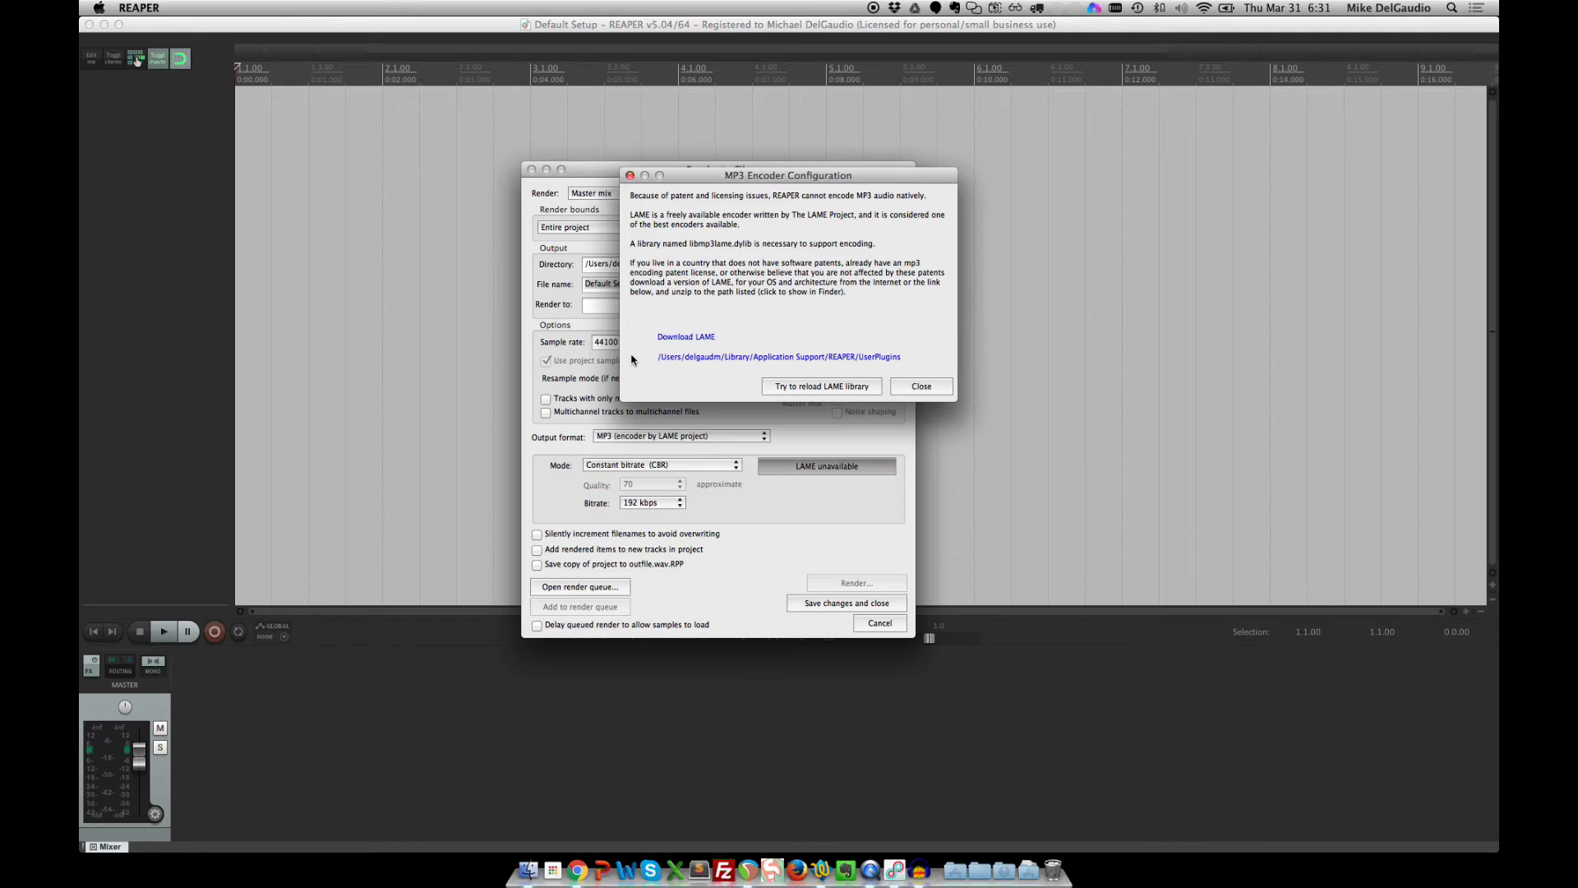
pyautogui.click(703, 339)
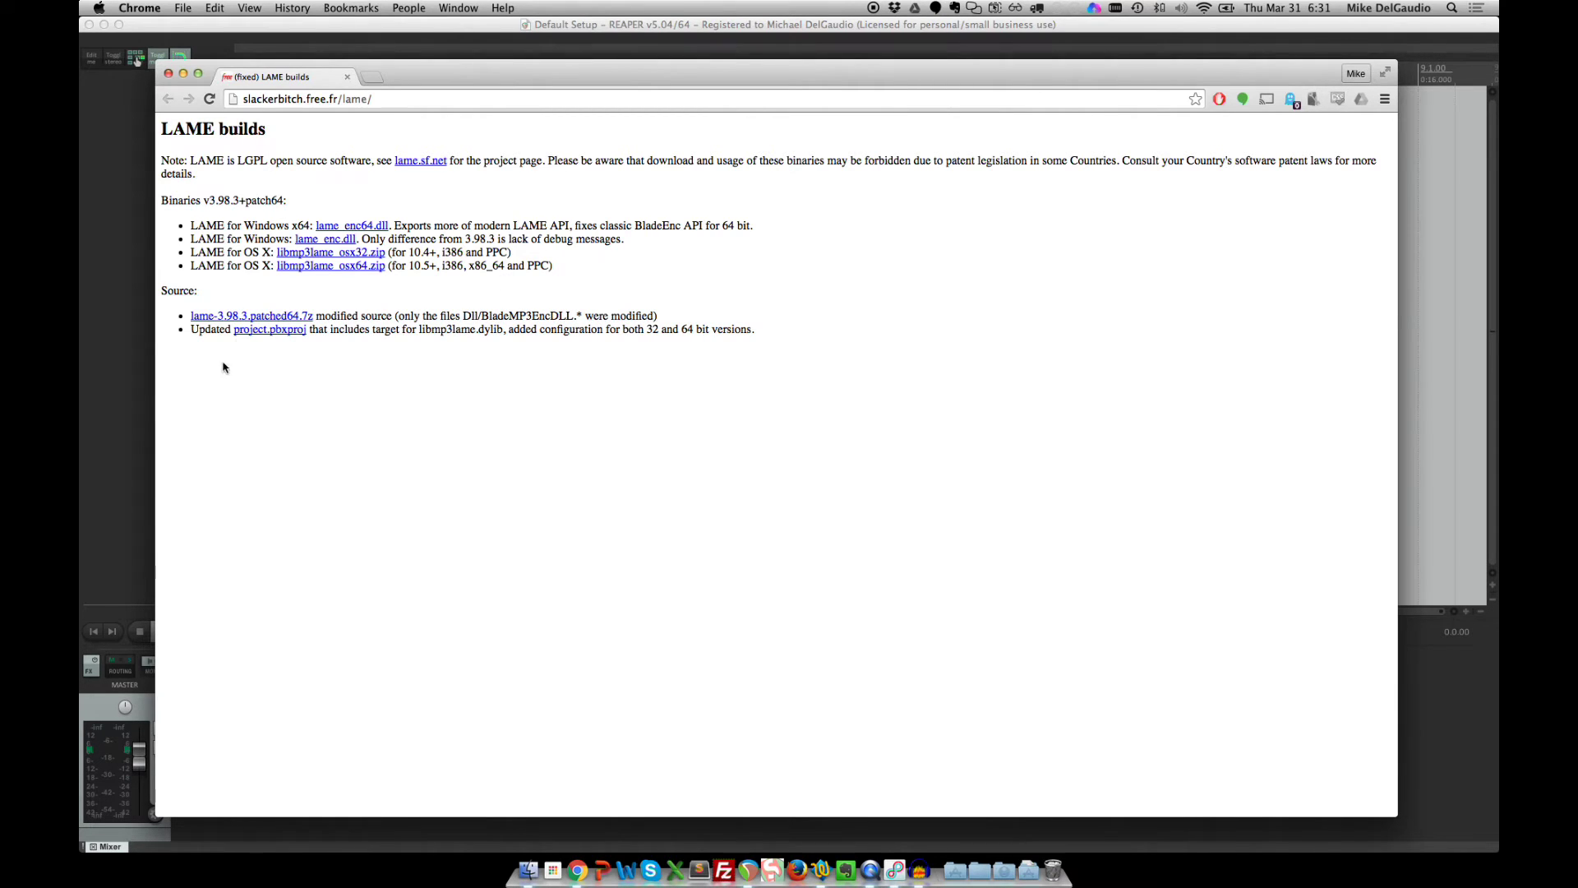
# - Save the libmp3lame_osx64.zip link from the LAME builds page to the Desktop
pyautogui.rightClick(290, 267)
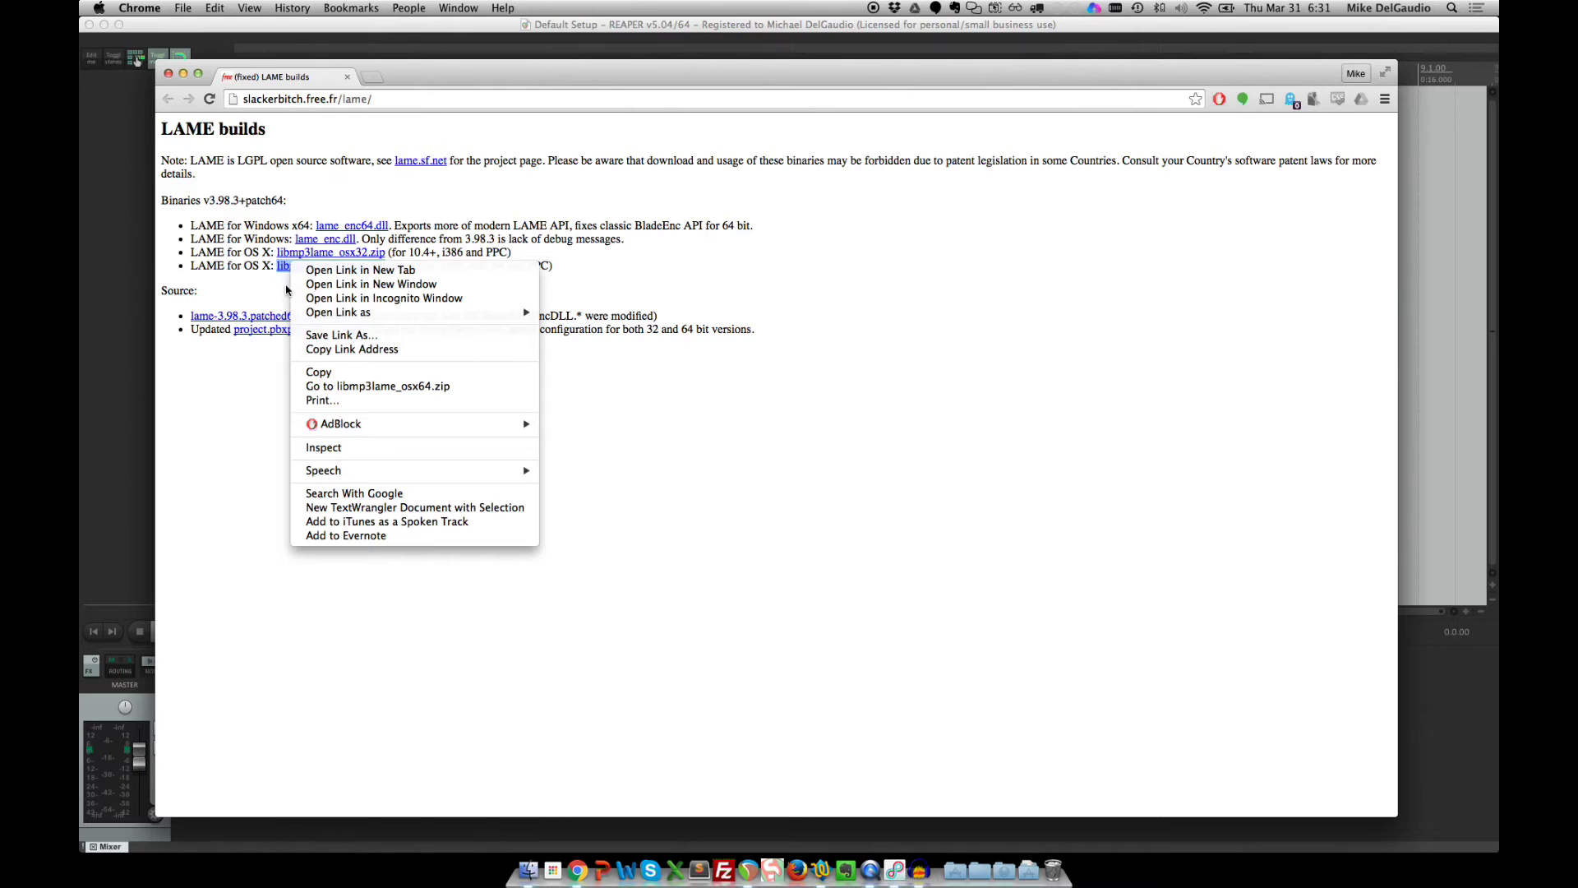
pyautogui.click(297, 331)
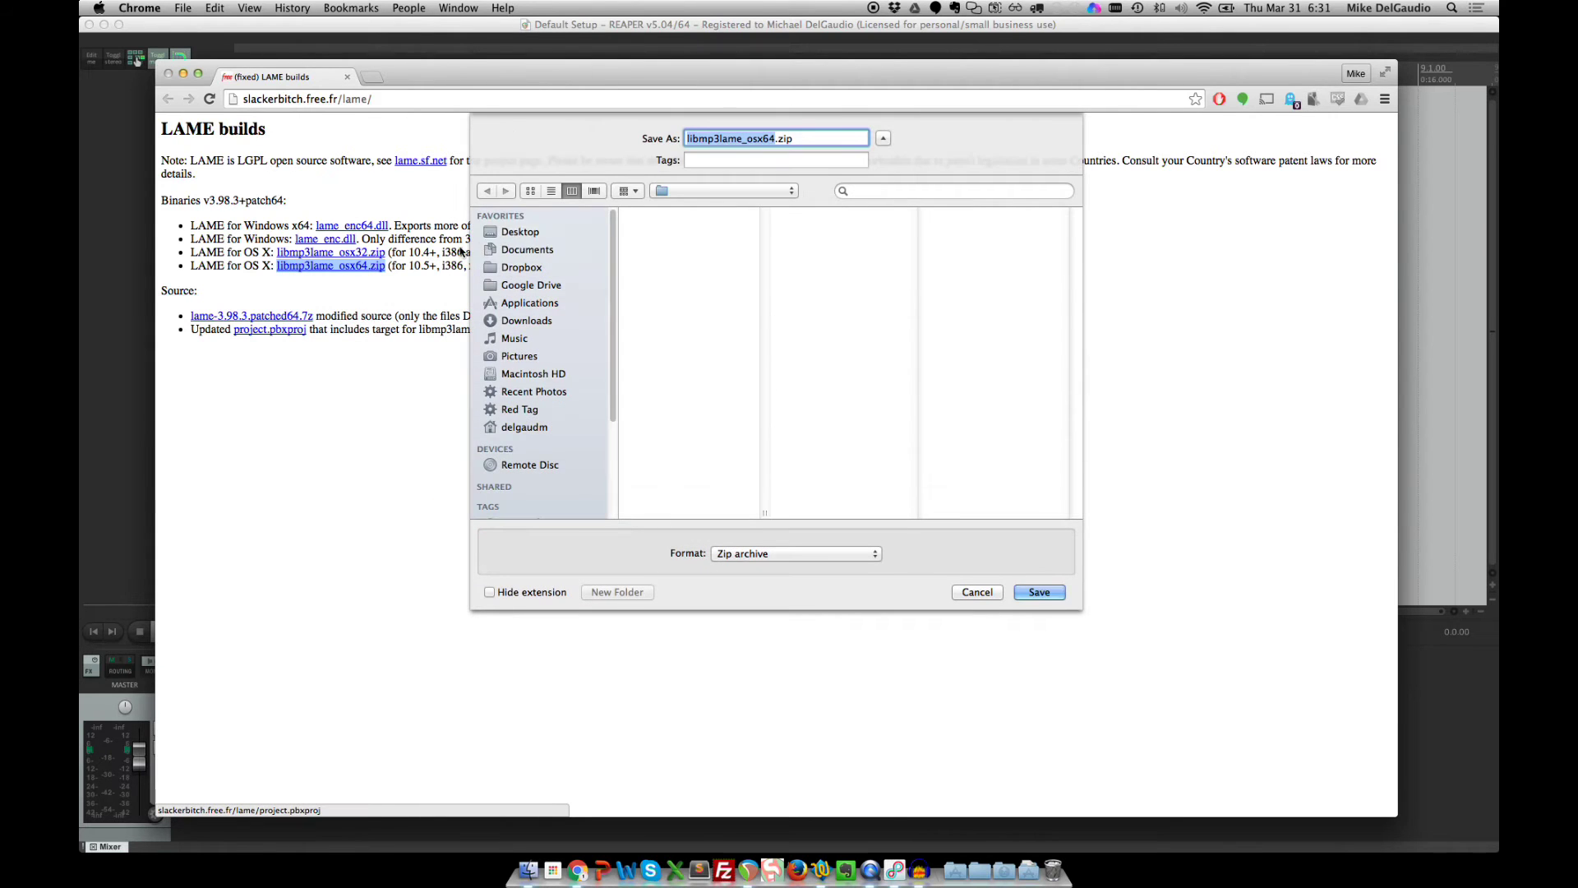
pyautogui.click(1028, 593)
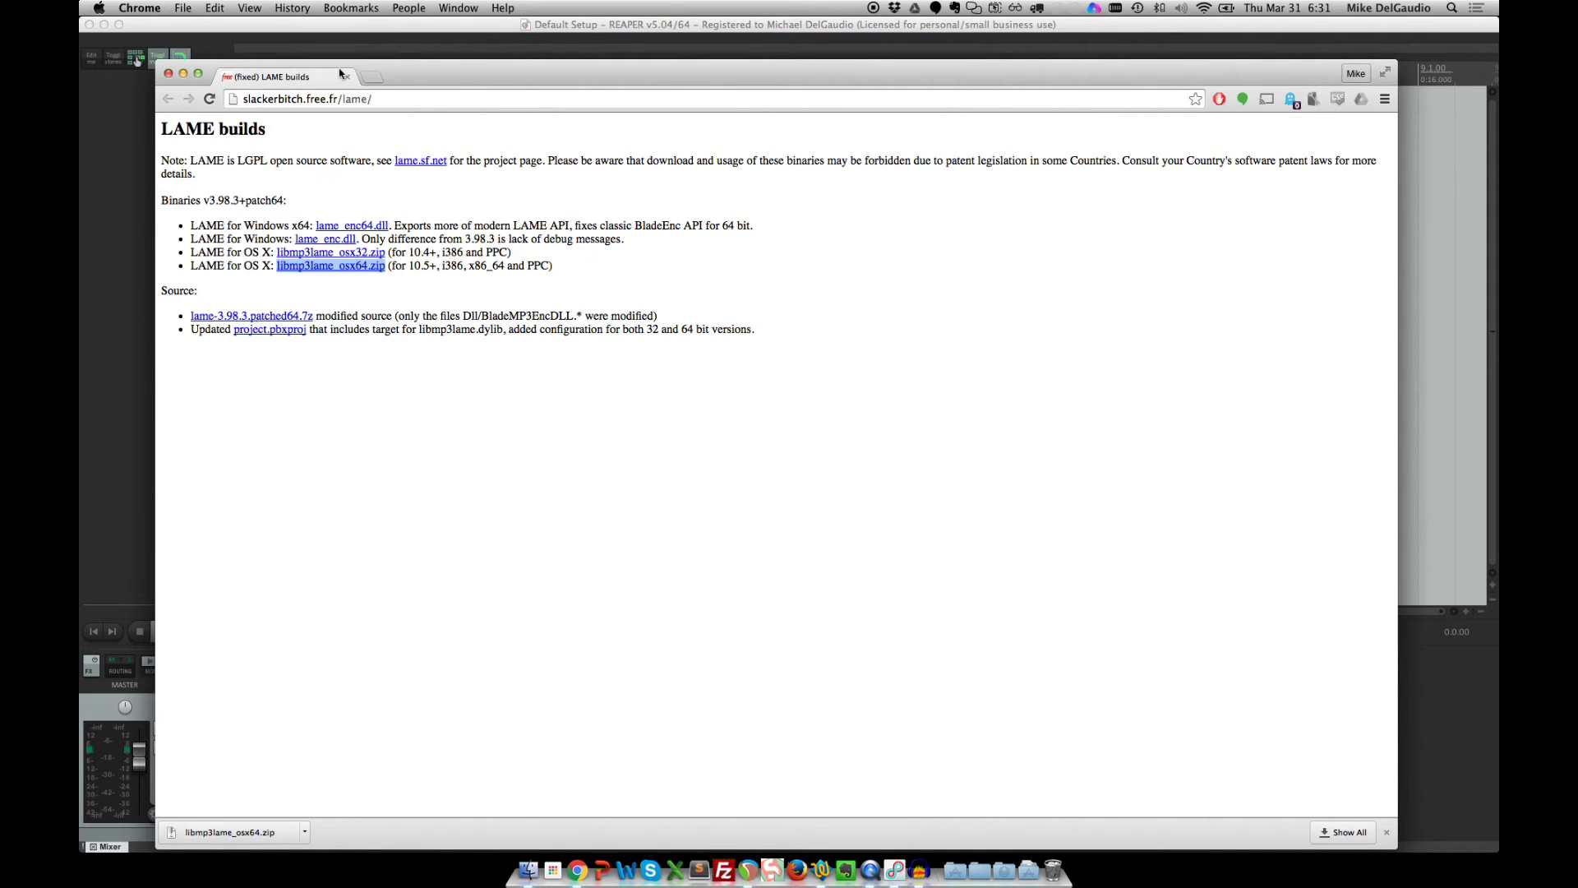
# - Close Chrome, the MP3 encoder settings and the Render dialog without saving, then close REAPER
pyautogui.click(168, 74)
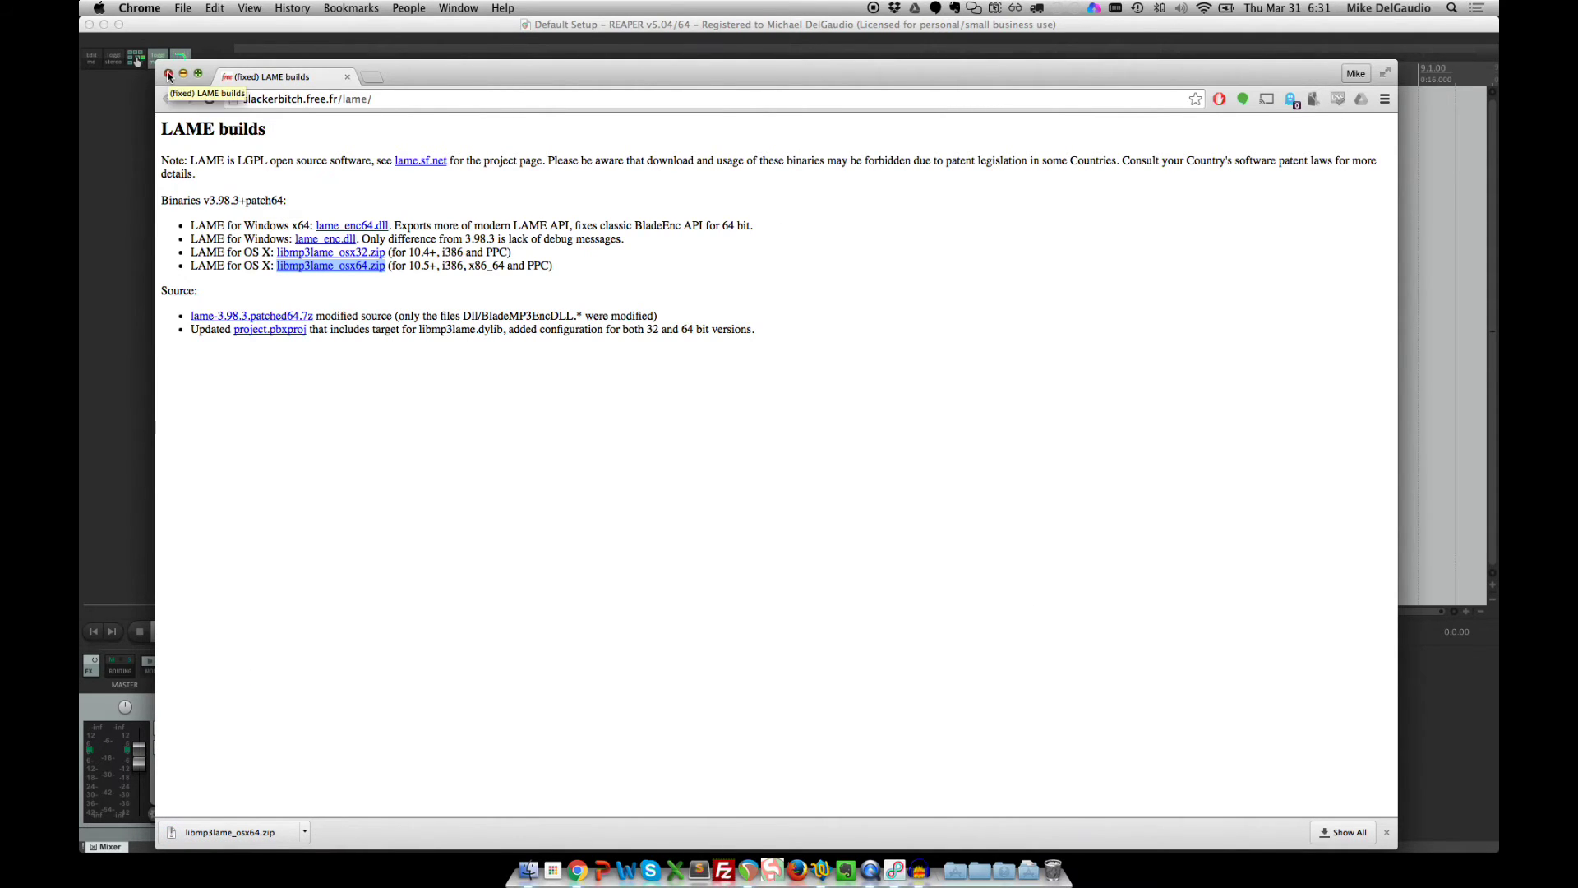
pyautogui.click(925, 386)
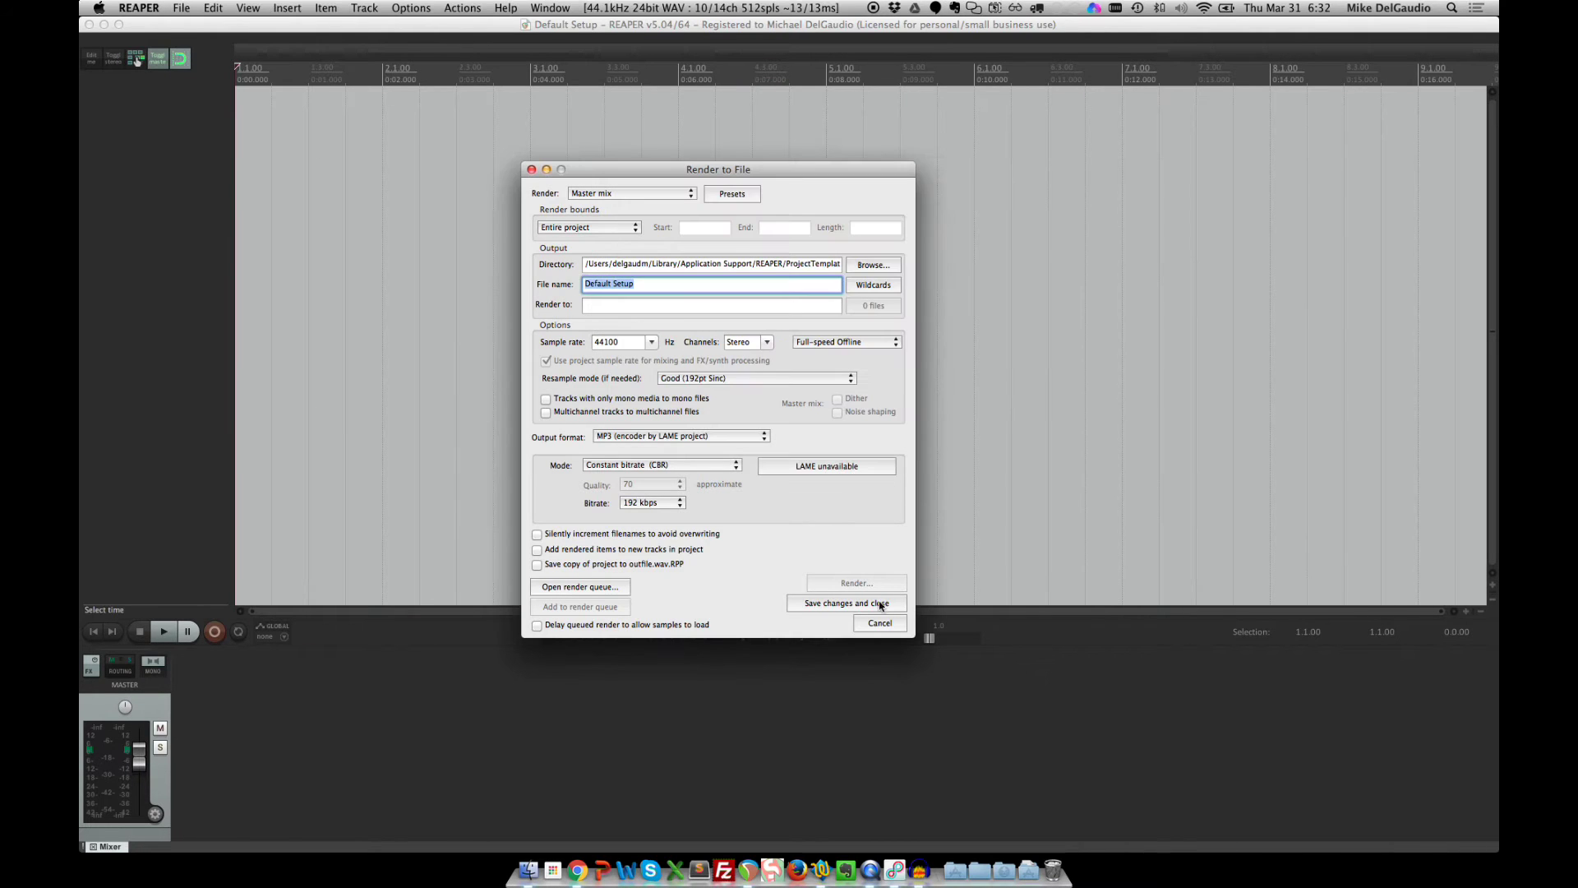
pyautogui.click(879, 623)
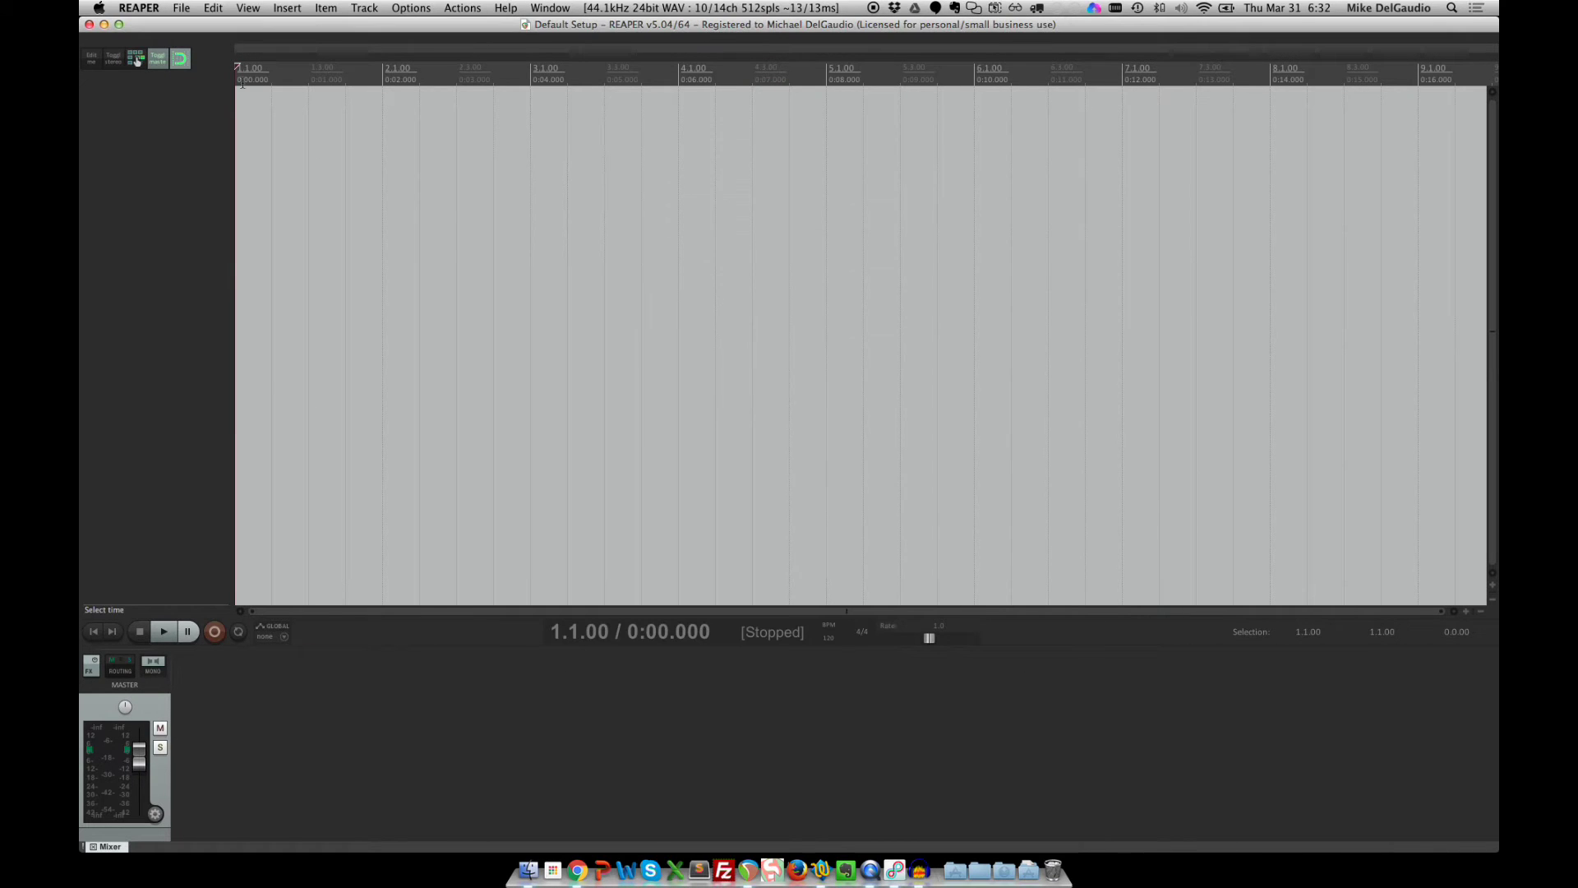
pyautogui.click(91, 25)
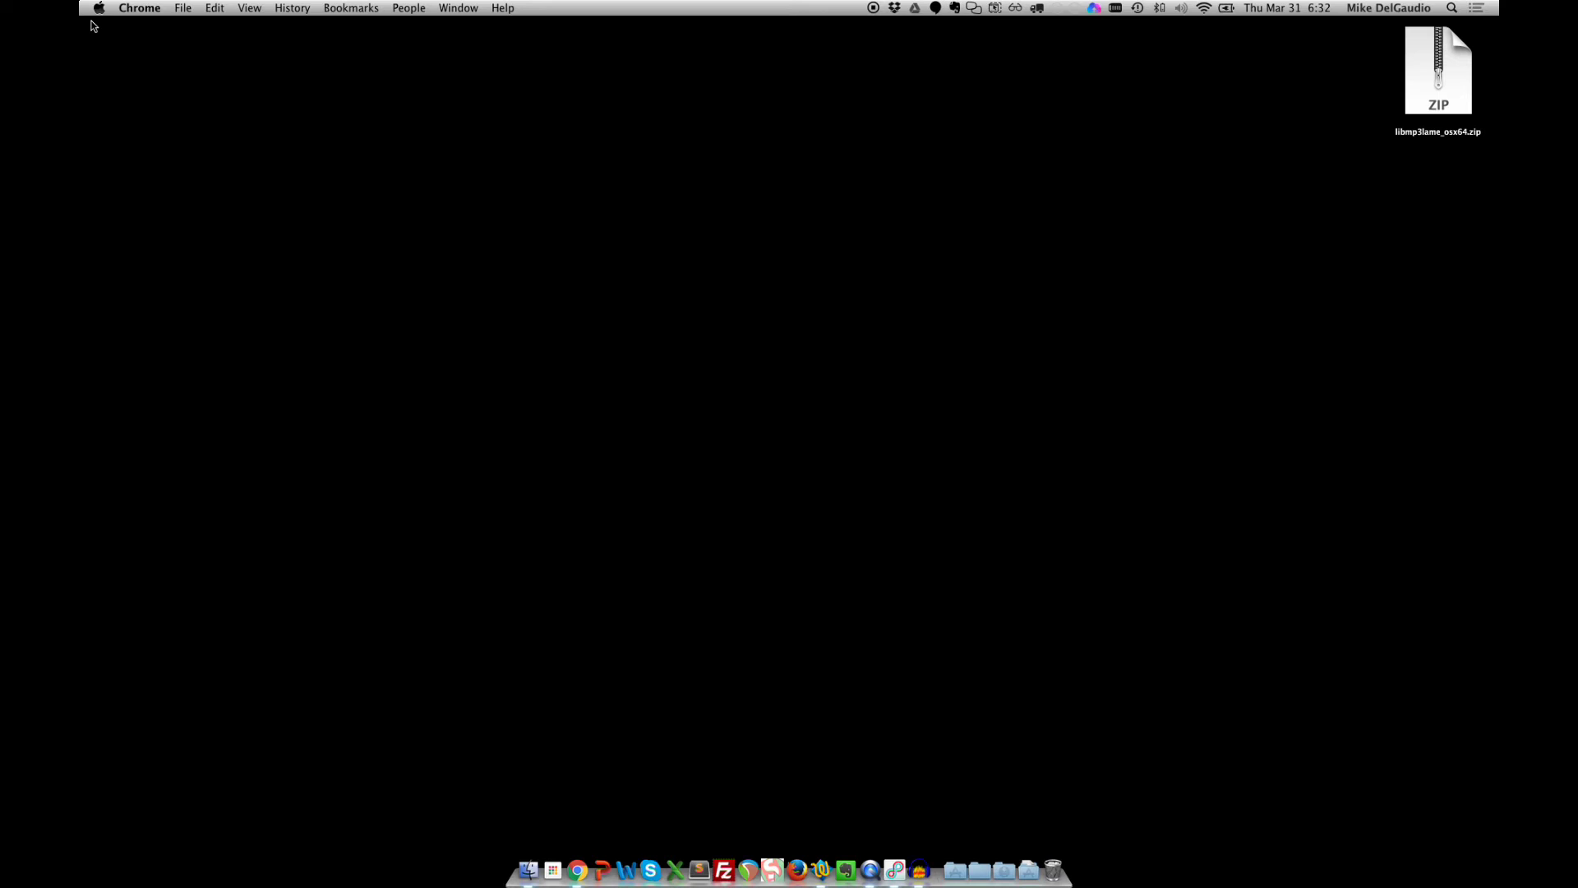
# - Unzip libmp3lame_osx64.zip on the Desktop, copy the extracted libmp3lame.dylib, and open a Finder window
pyautogui.click(1418, 105)
pyautogui.doubleClick(1418, 105)
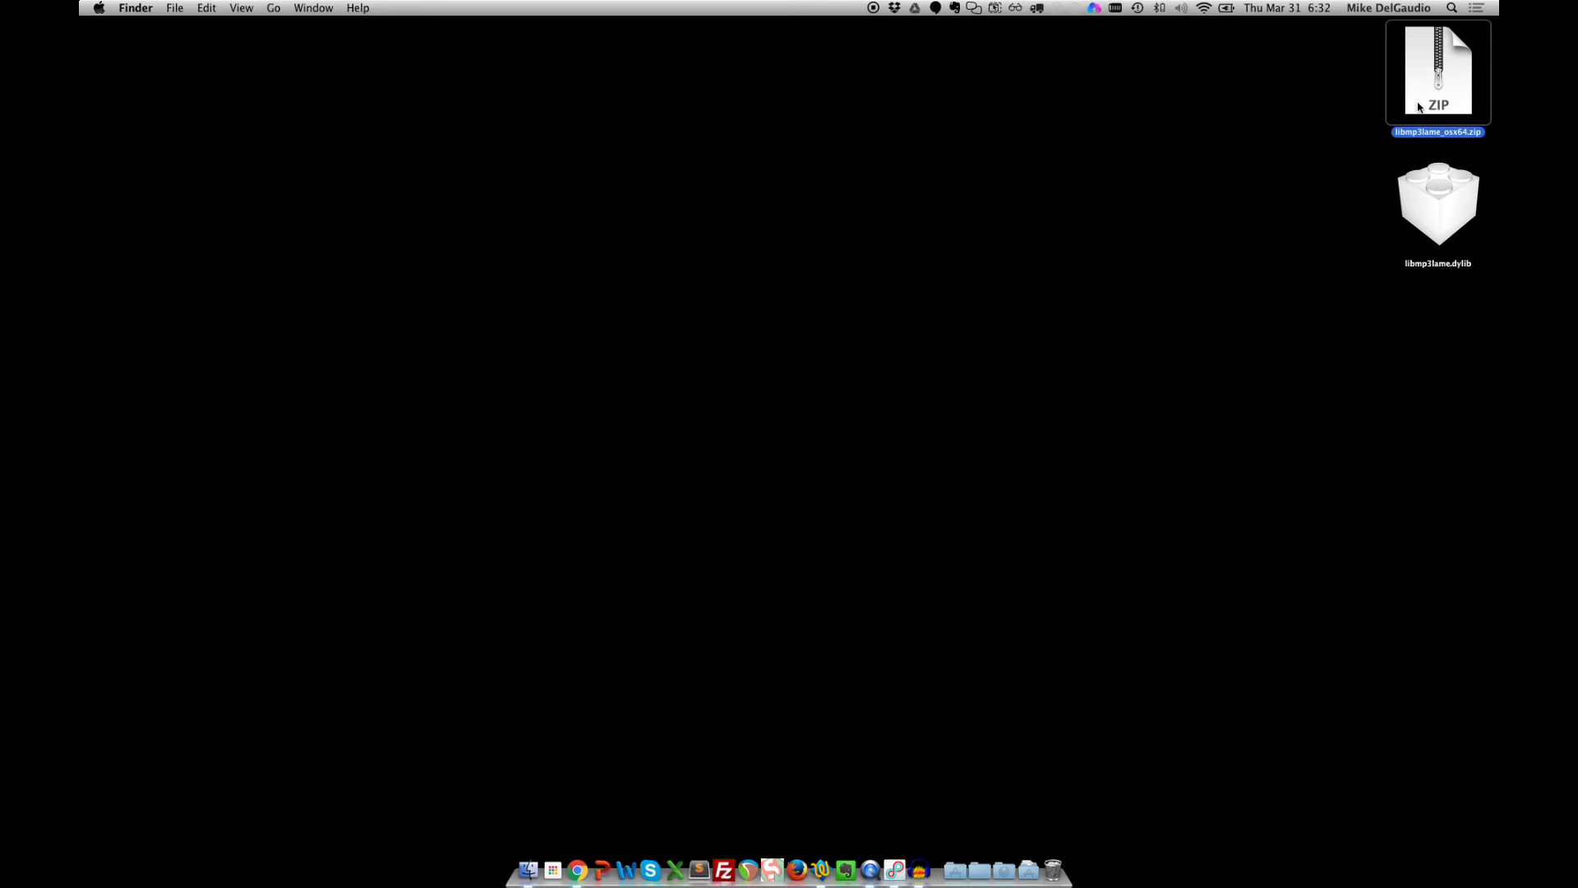
pyautogui.rightClick(1418, 224)
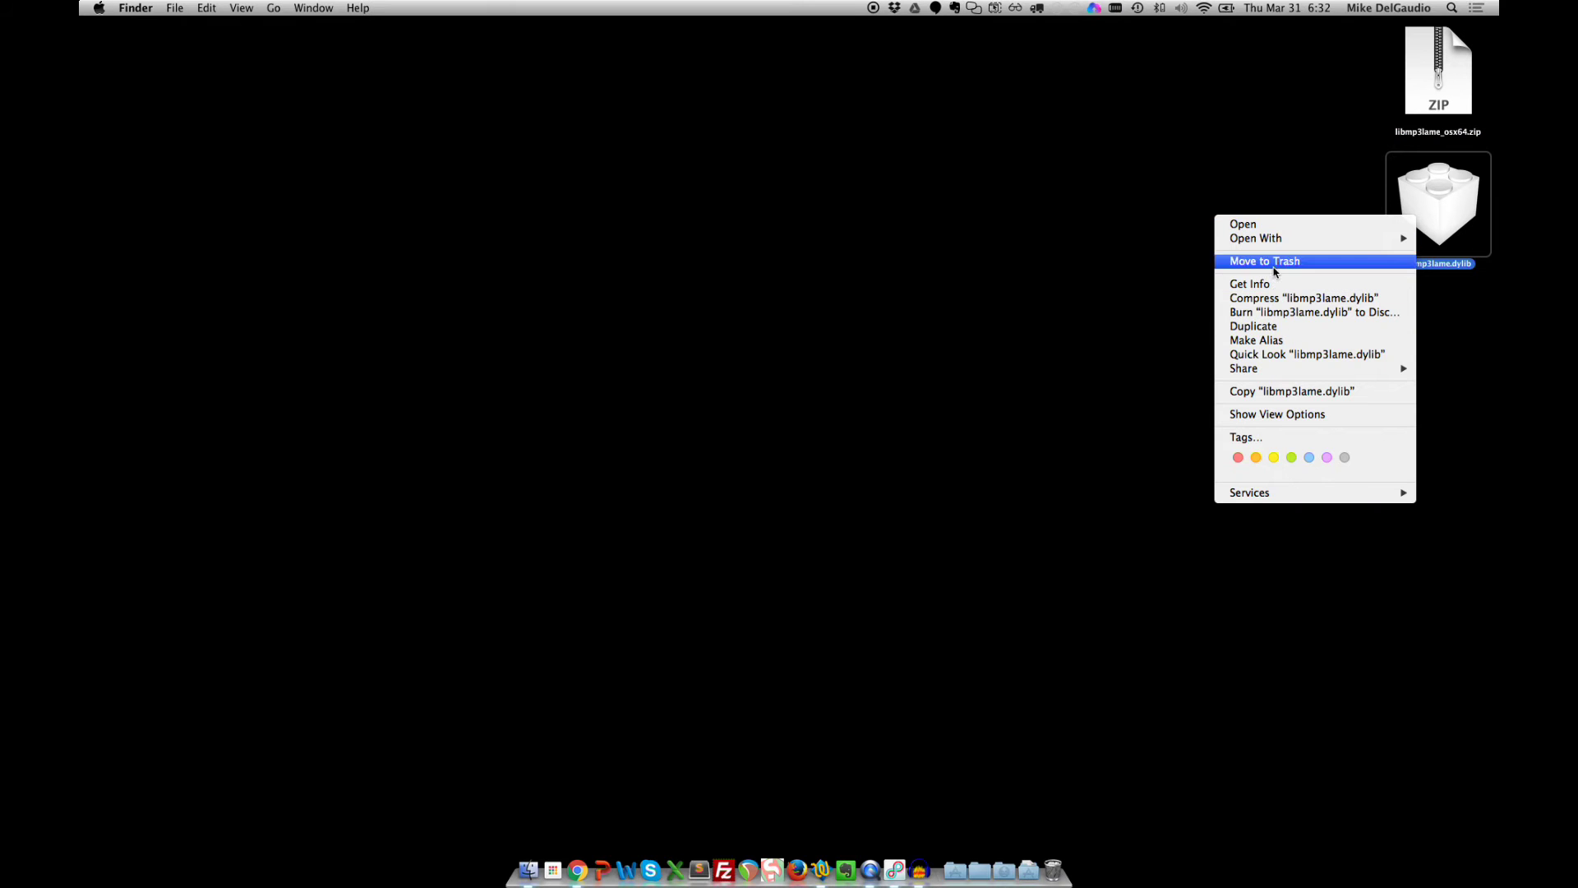
pyautogui.click(1256, 392)
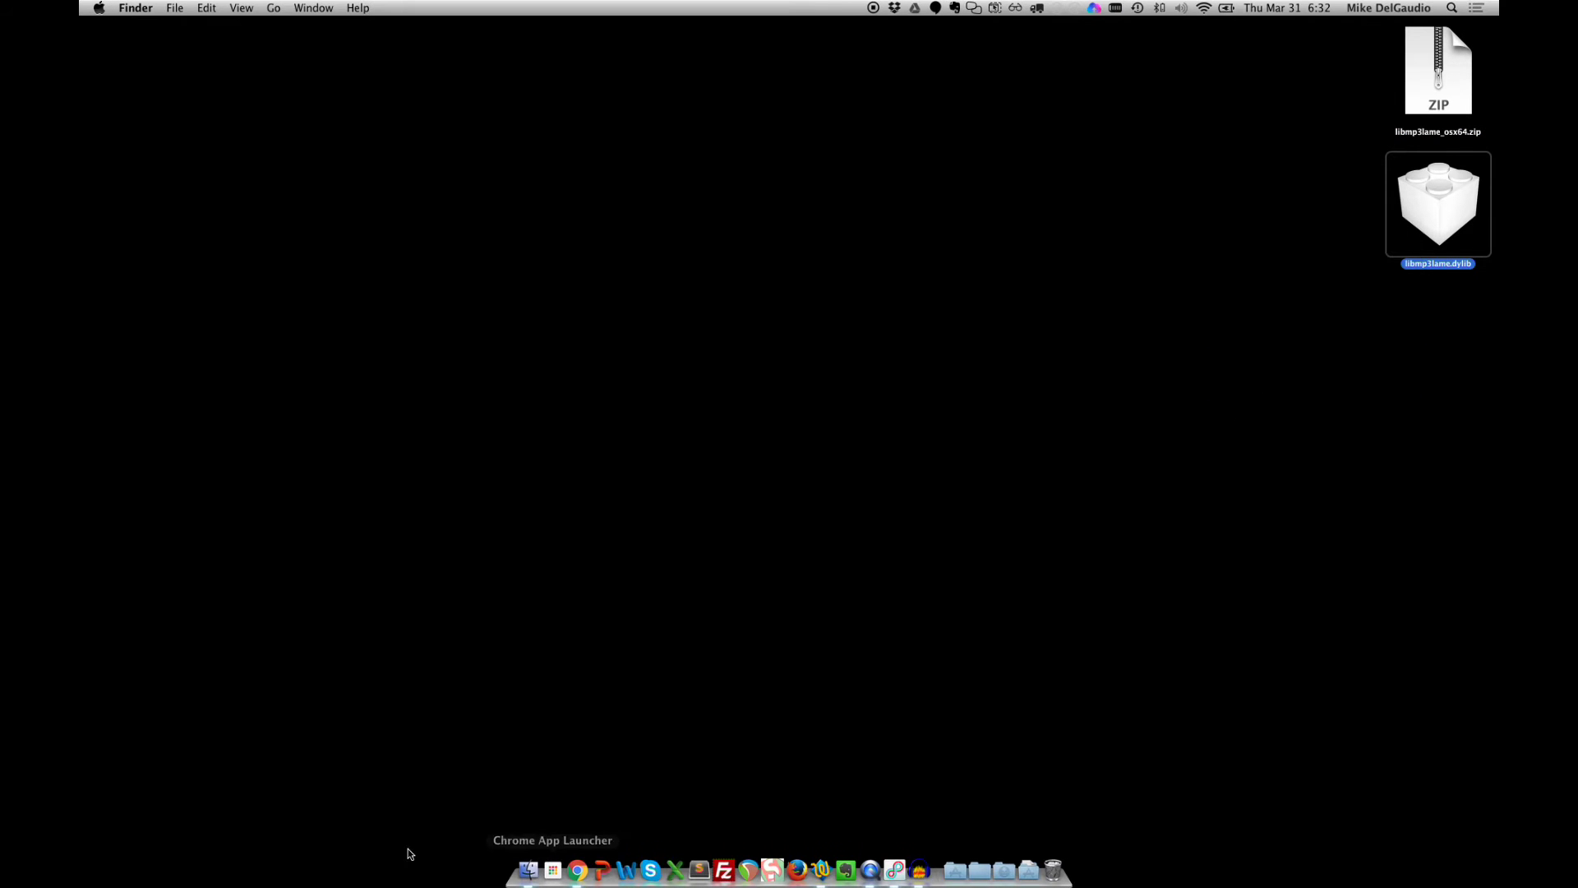
pyautogui.click(531, 865)
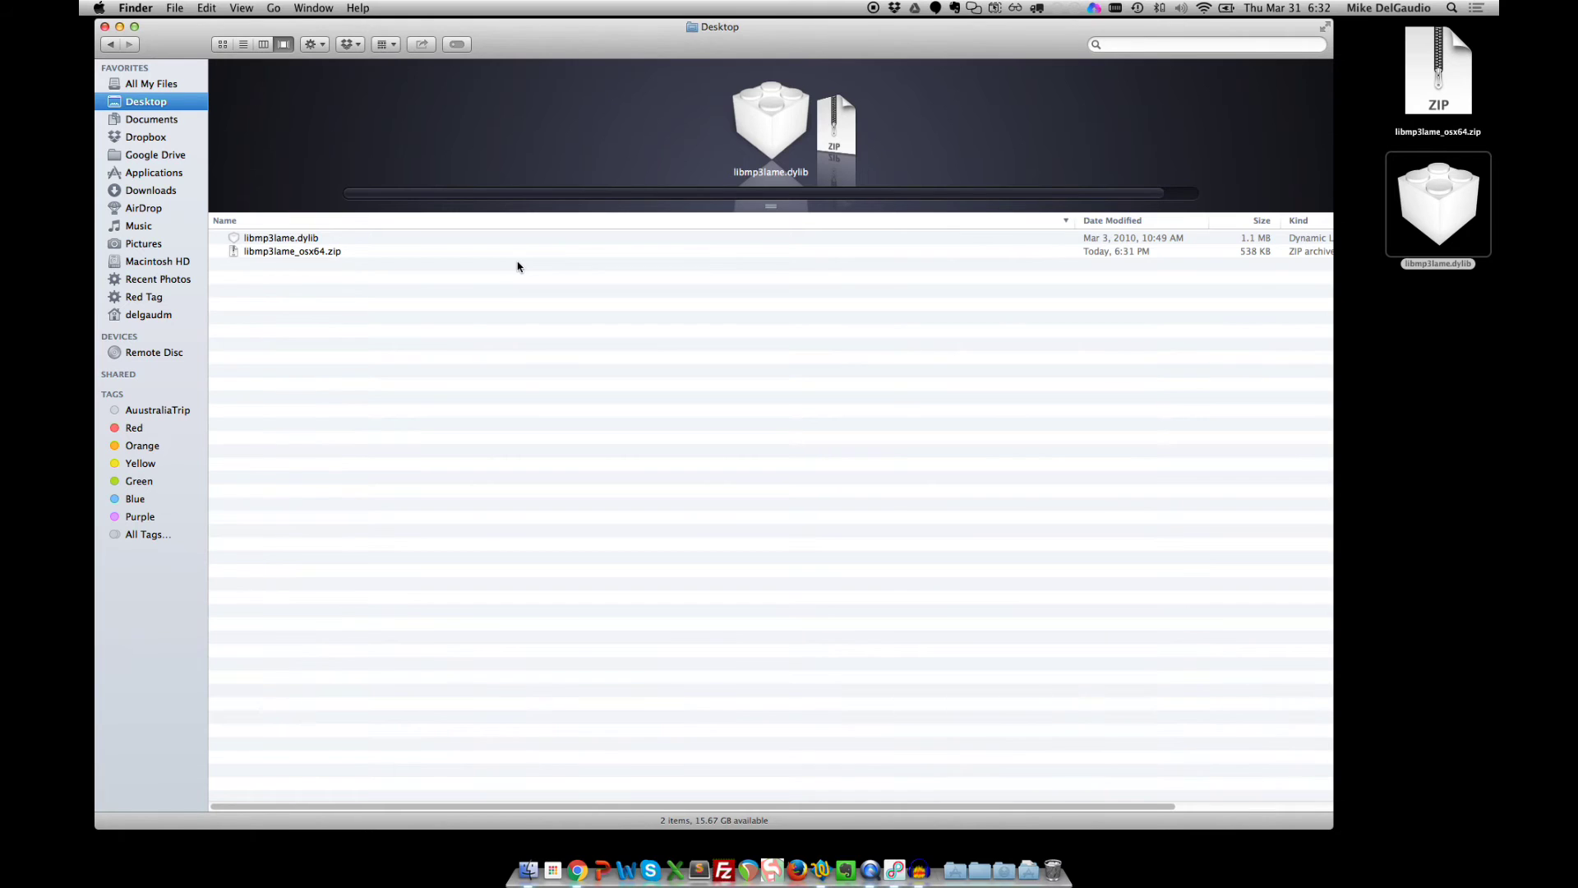
# - Open the hidden user Library folder from Finder's Go menu by holding Option
pyautogui.click(274, 10)
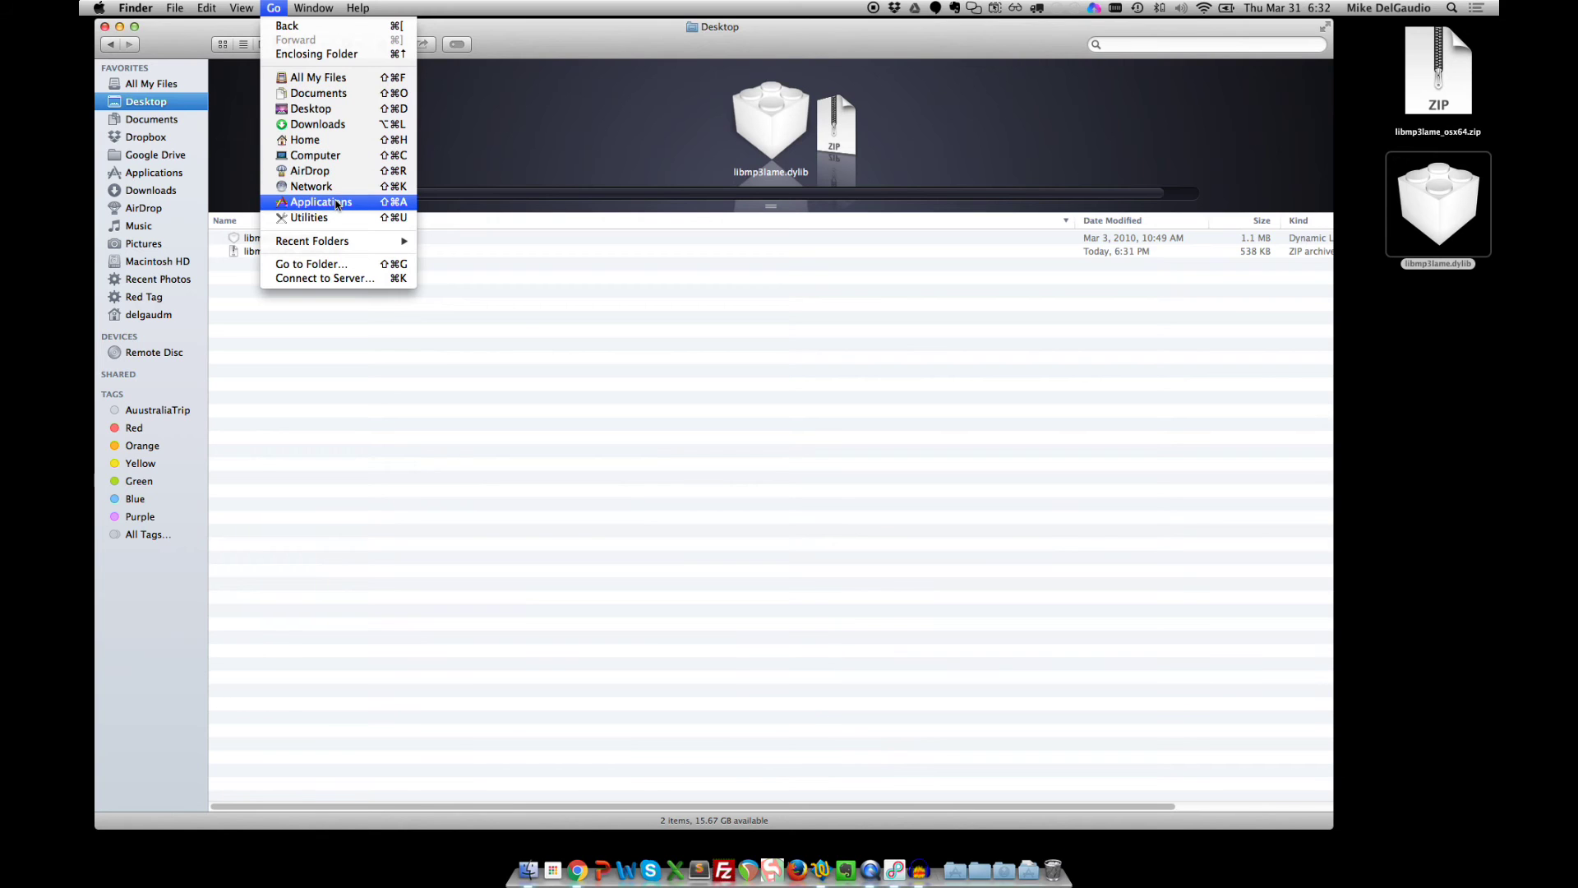
pyautogui.press('alt')
pyautogui.press('alt')
pyautogui.press('alt')
pyautogui.press('alt')
pyautogui.press('alt')
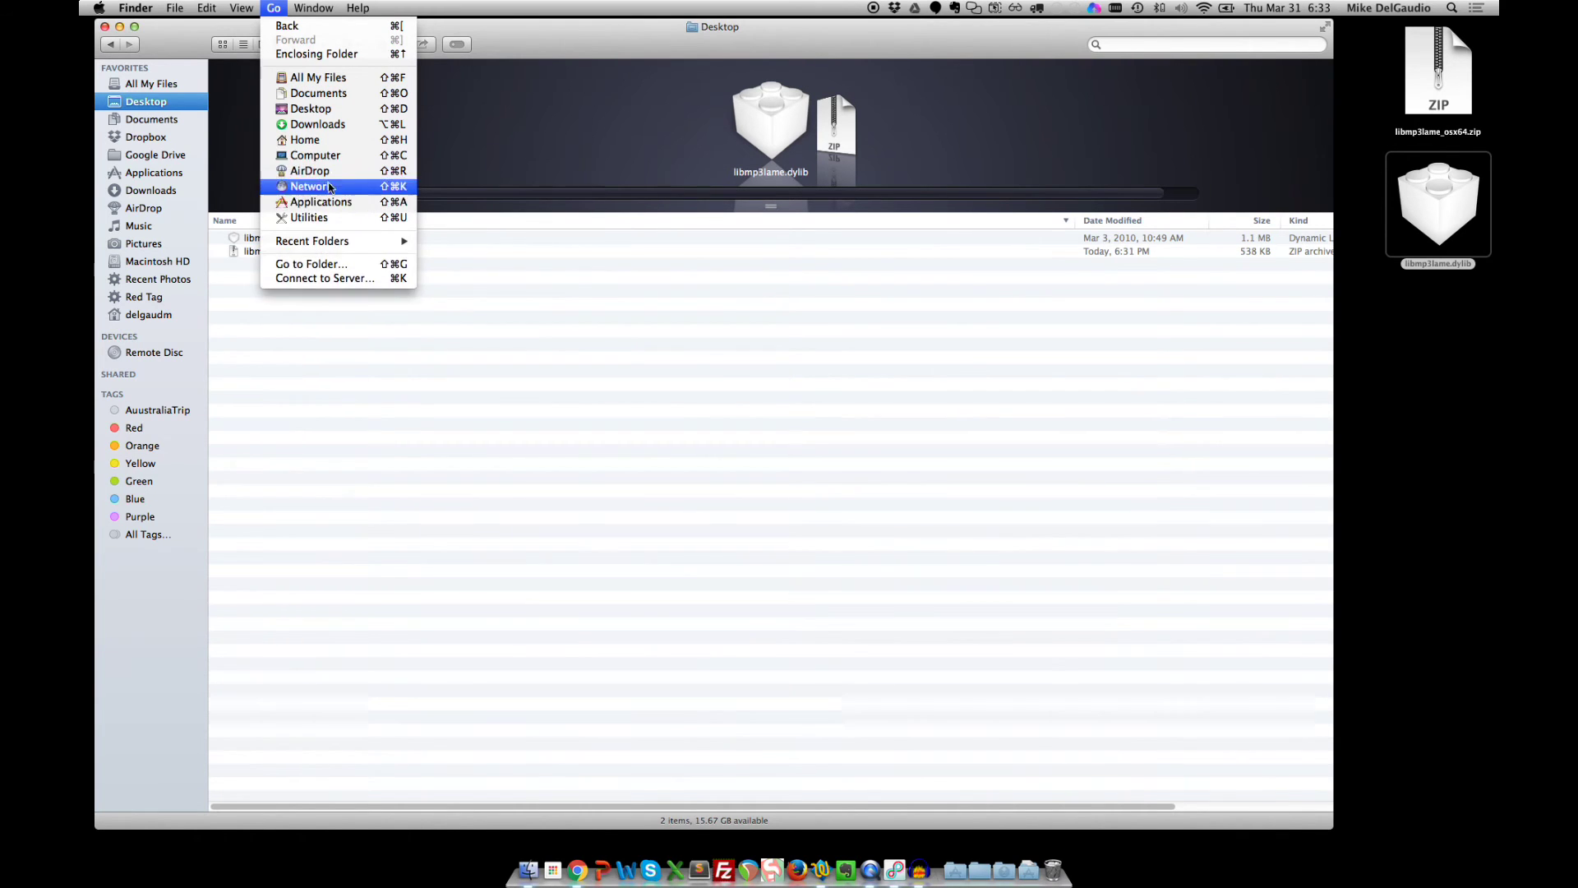
pyautogui.press('alt')
pyautogui.press('alt')
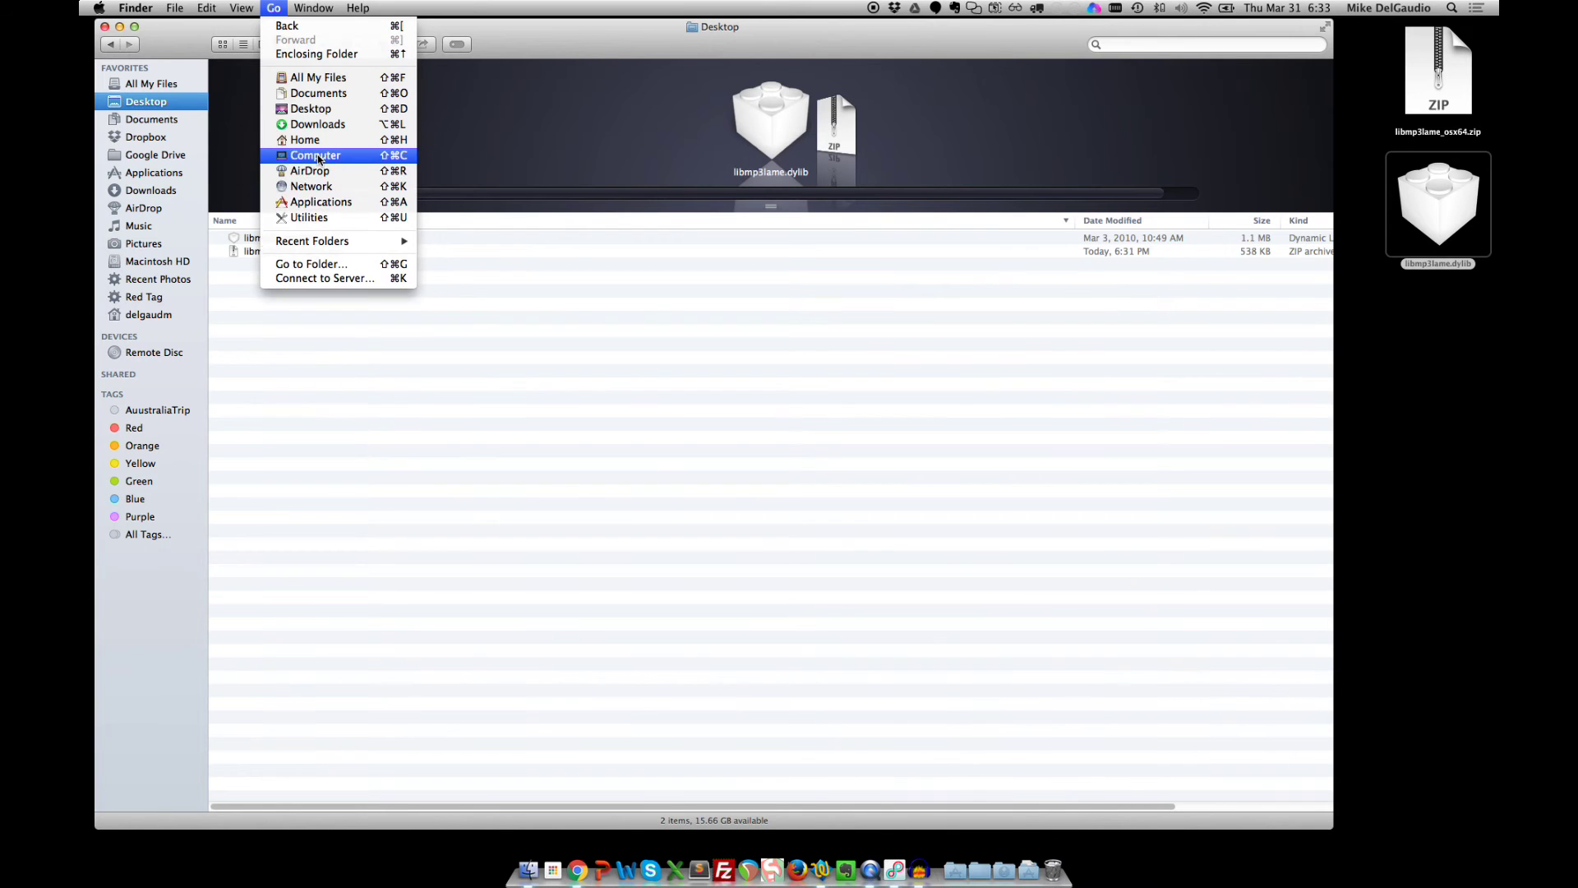
pyautogui.press('alt')
pyautogui.press('alt')
pyautogui.press('alt')
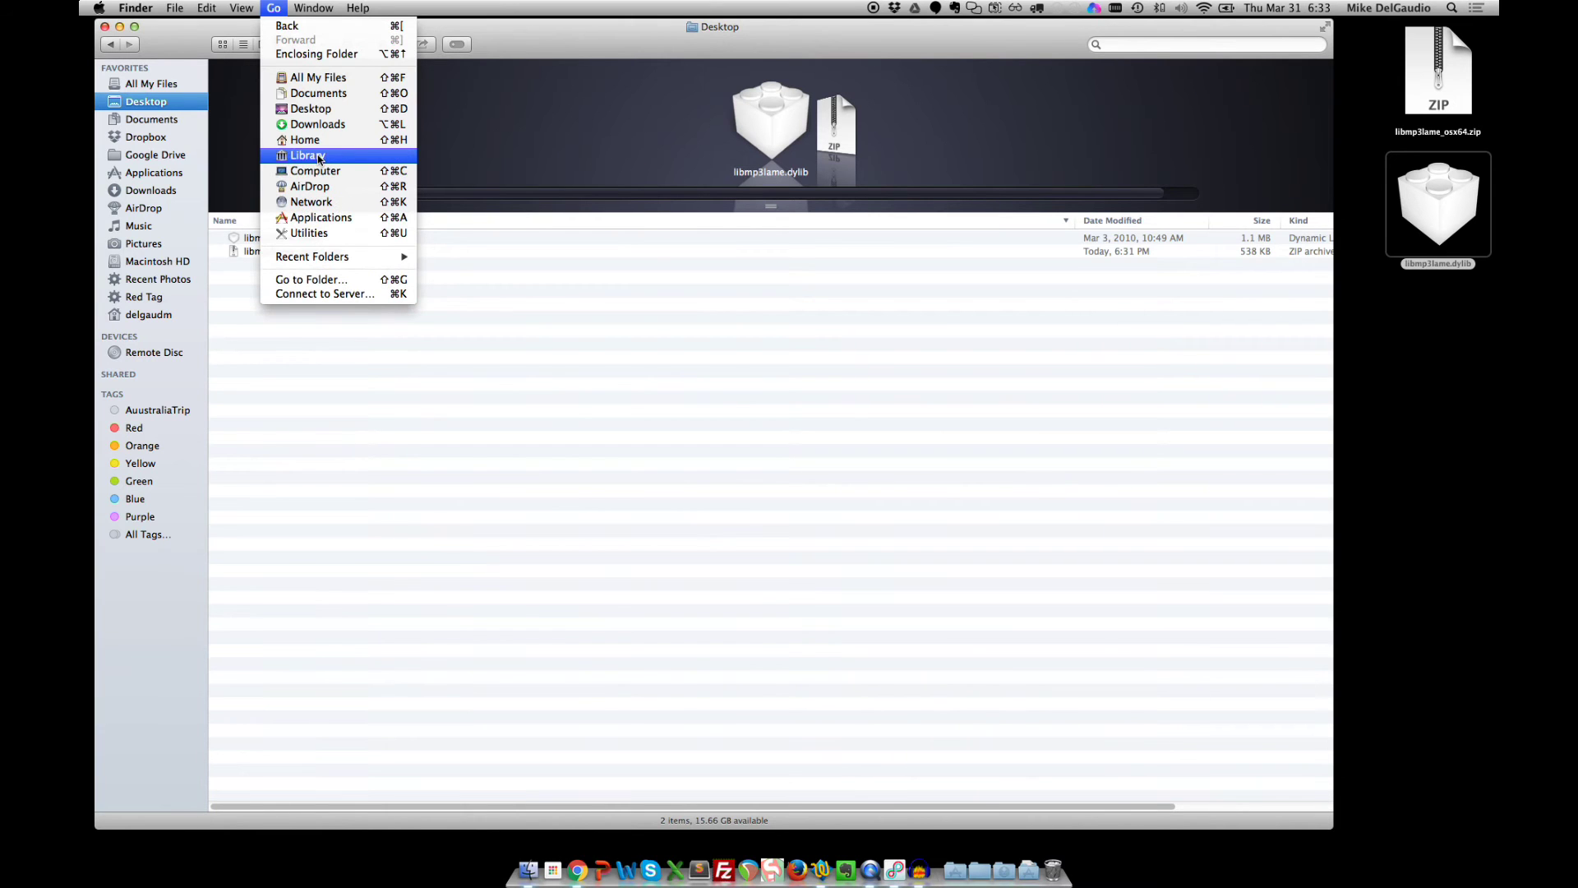
pyautogui.click(320, 157)
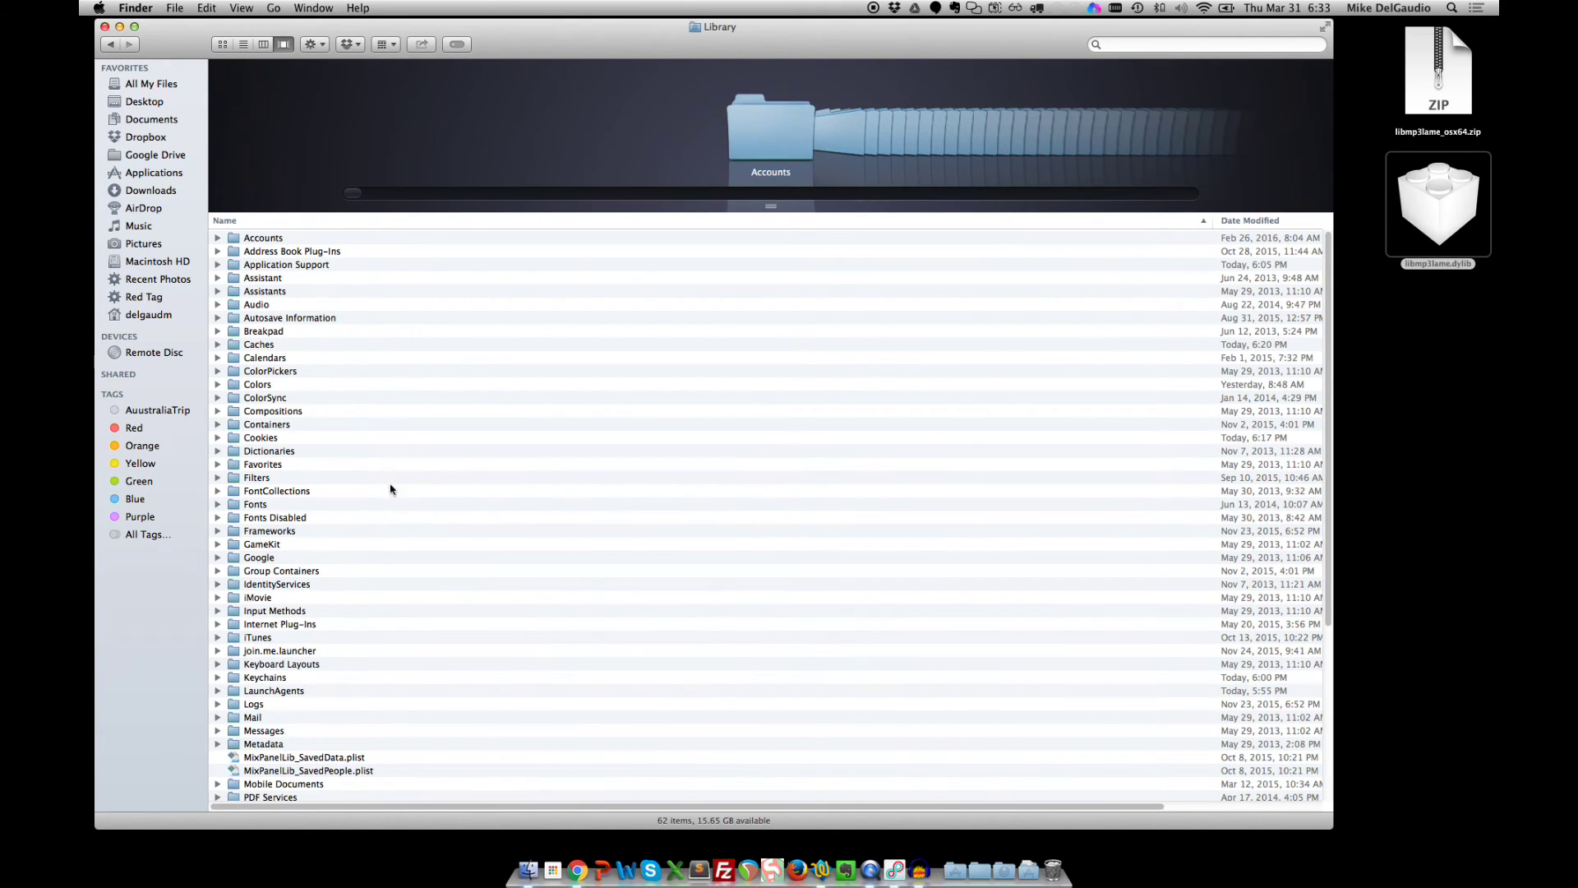
# - Paste libmp3lame.dylib into Library > Application Support > REAPER > UserPlugins
pyautogui.scroll(-5, 403, 500)
pyautogui.scroll(8, 403, 501)
pyautogui.doubleClick(239, 268)
pyautogui.scroll(-10, 411, 595)
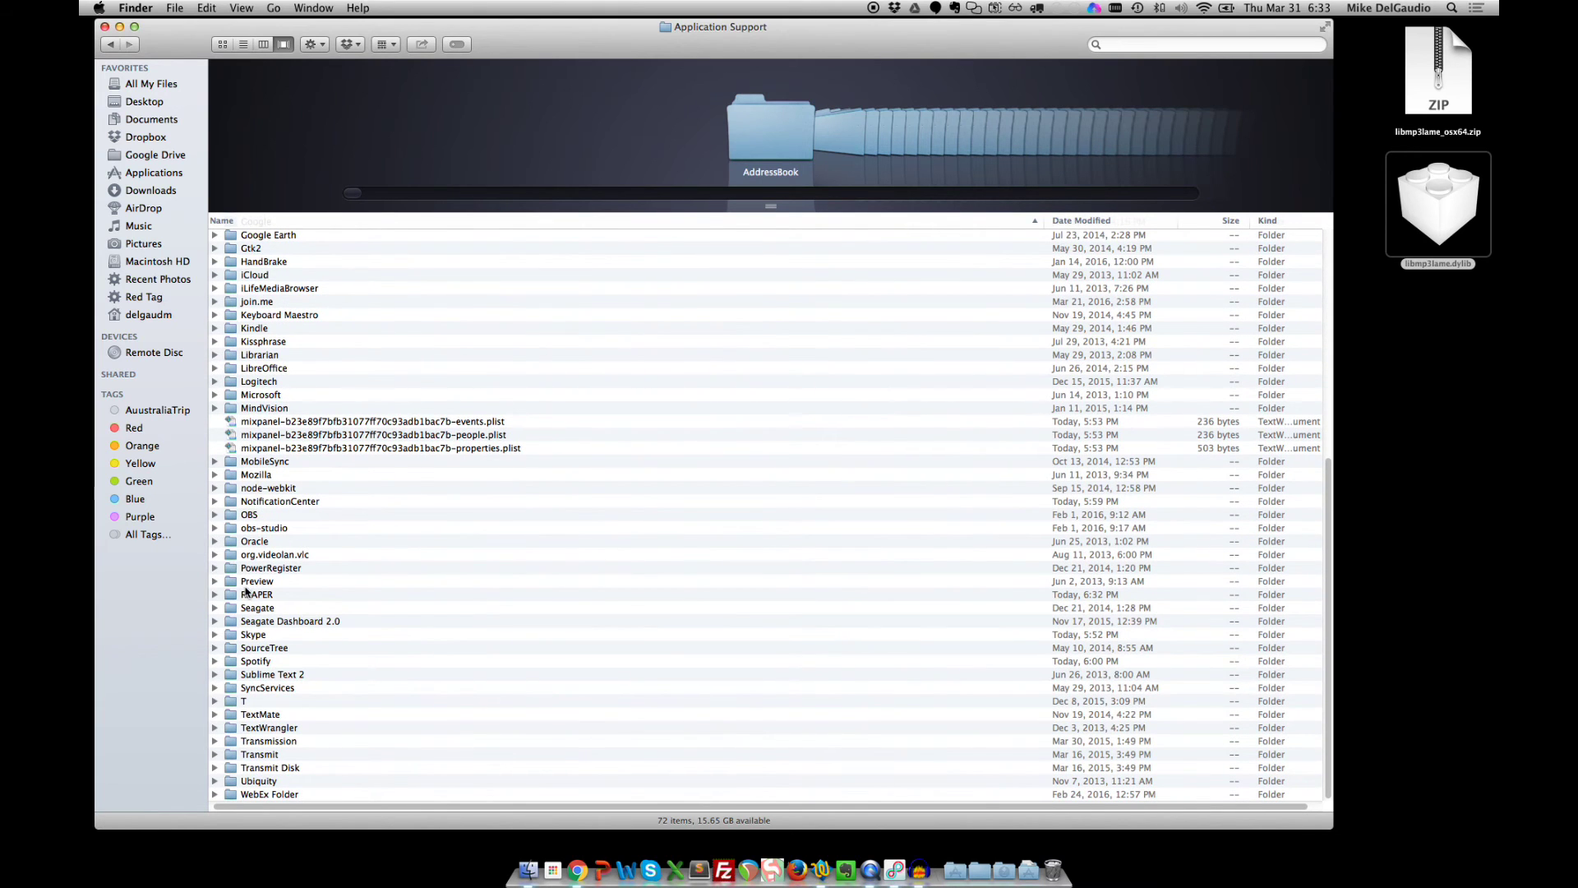
pyautogui.doubleClick(248, 595)
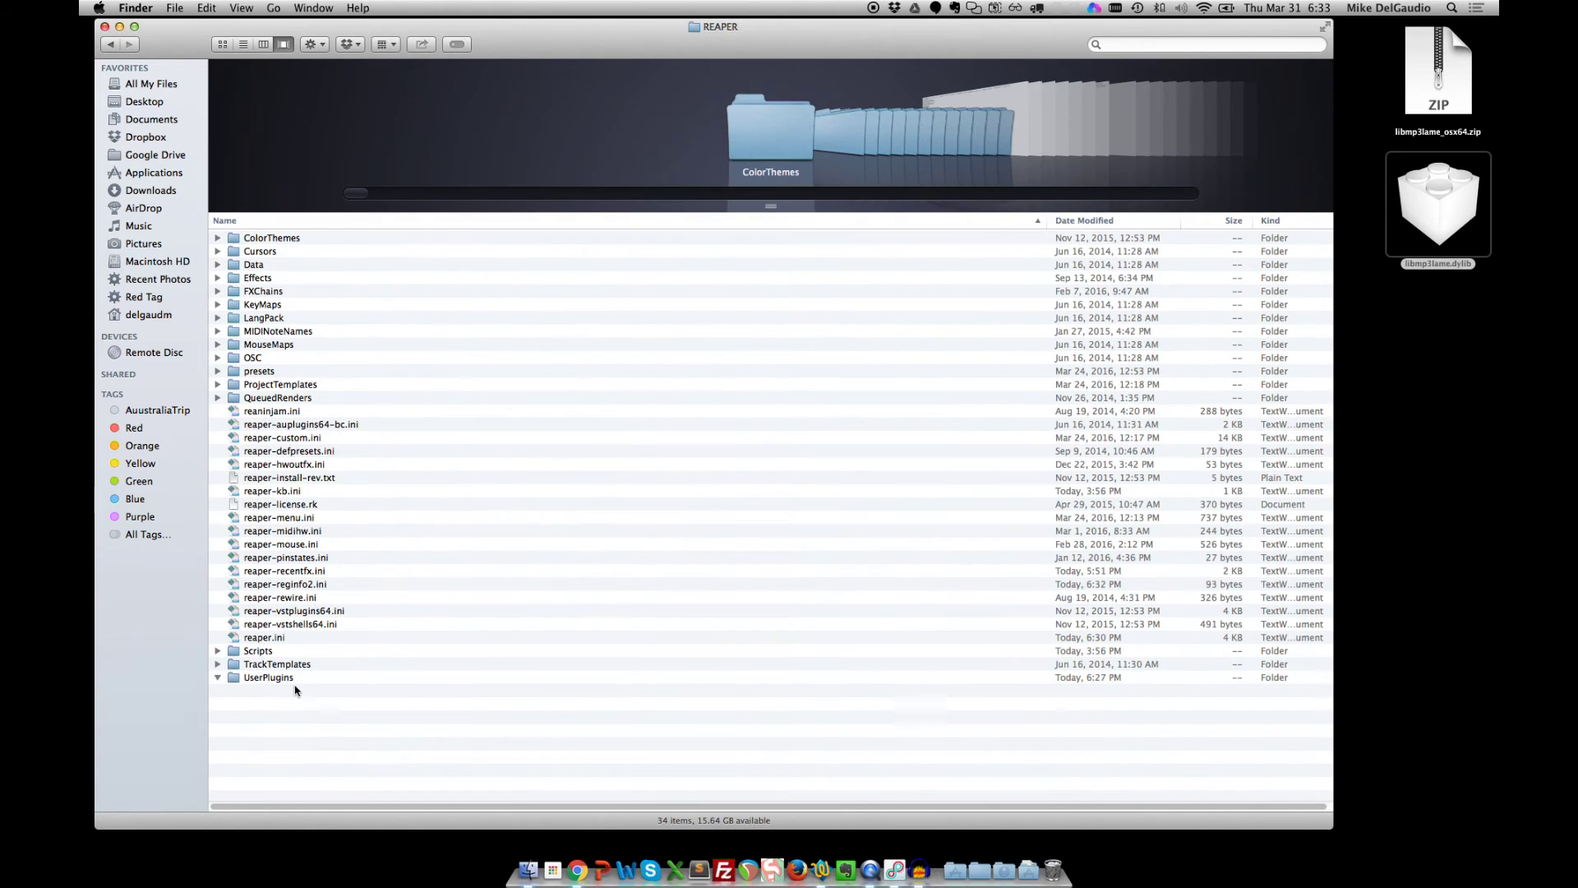
pyautogui.doubleClick(264, 678)
pyautogui.rightClick(287, 323)
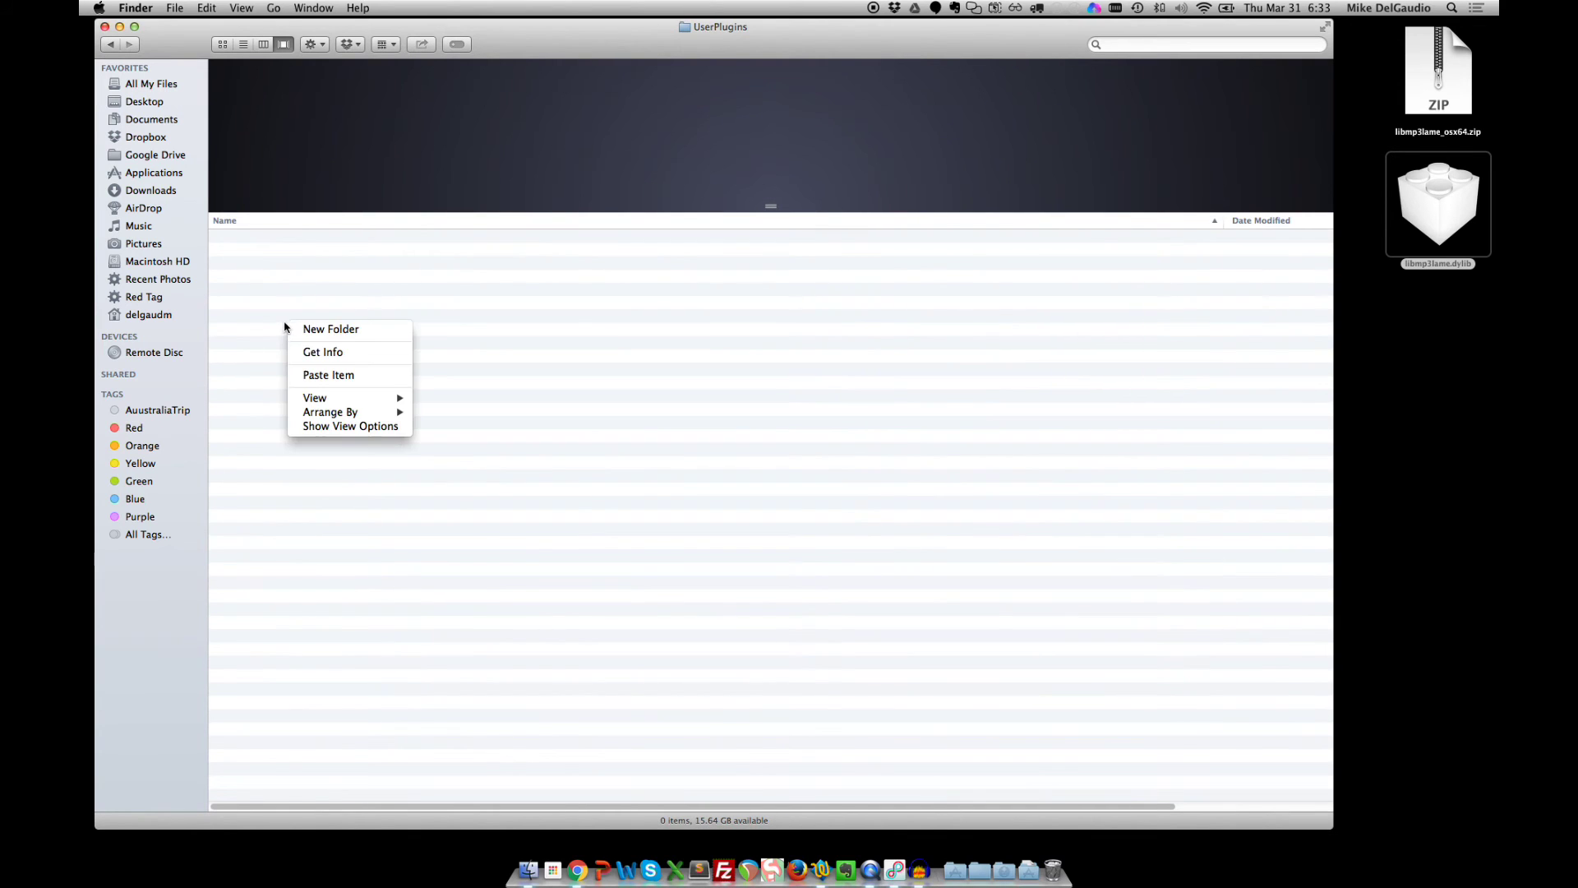
pyautogui.click(312, 376)
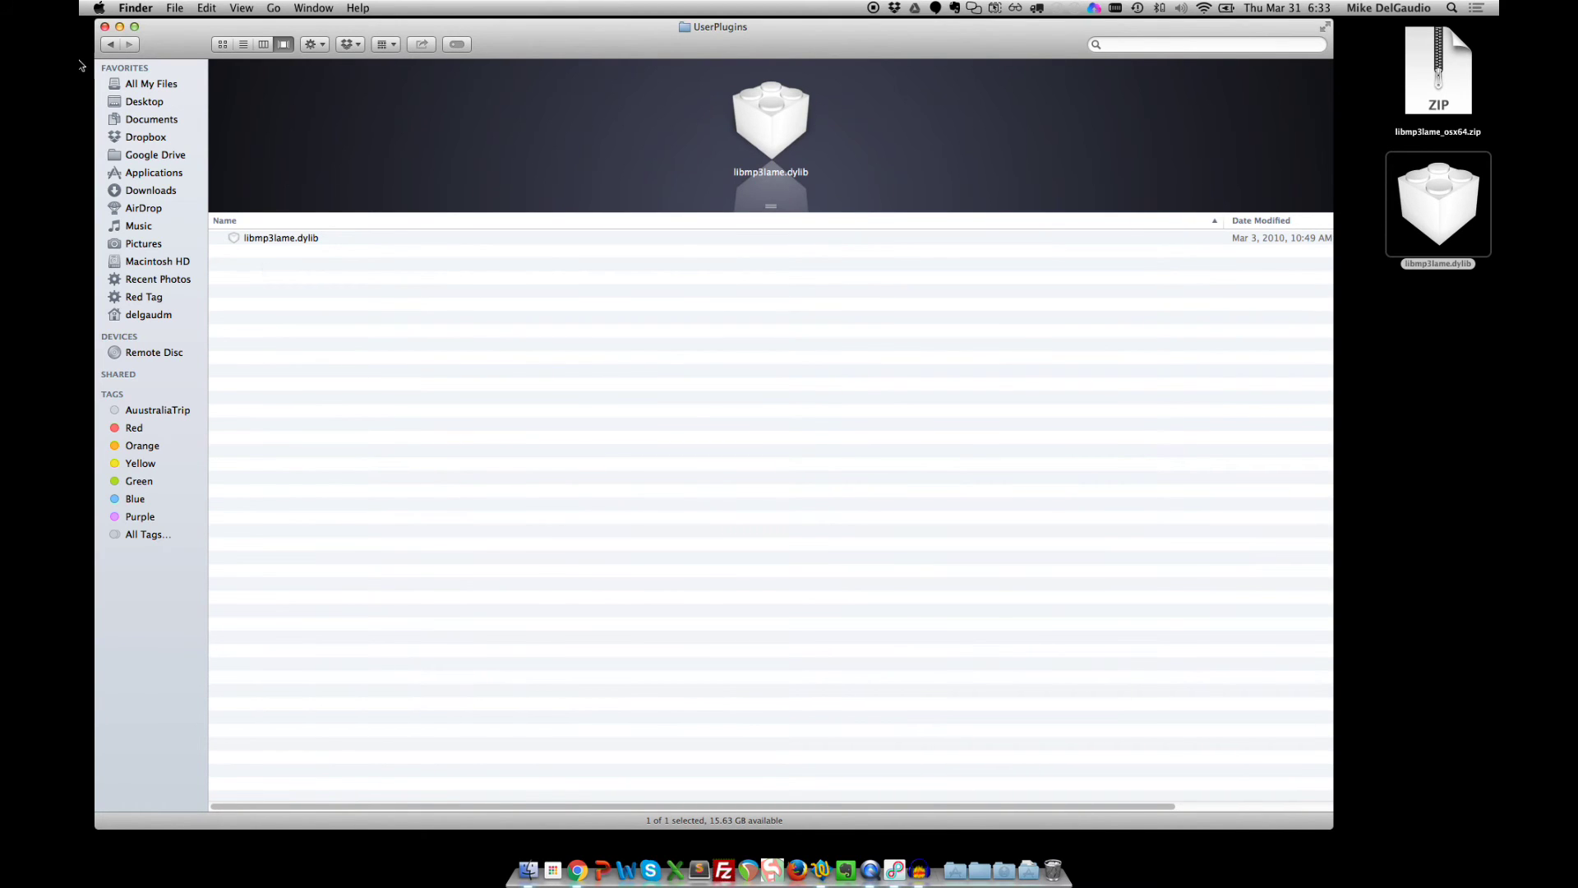
# - Close the UserPlugins window, relaunch REAPER and open File > Render
pyautogui.click(104, 27)
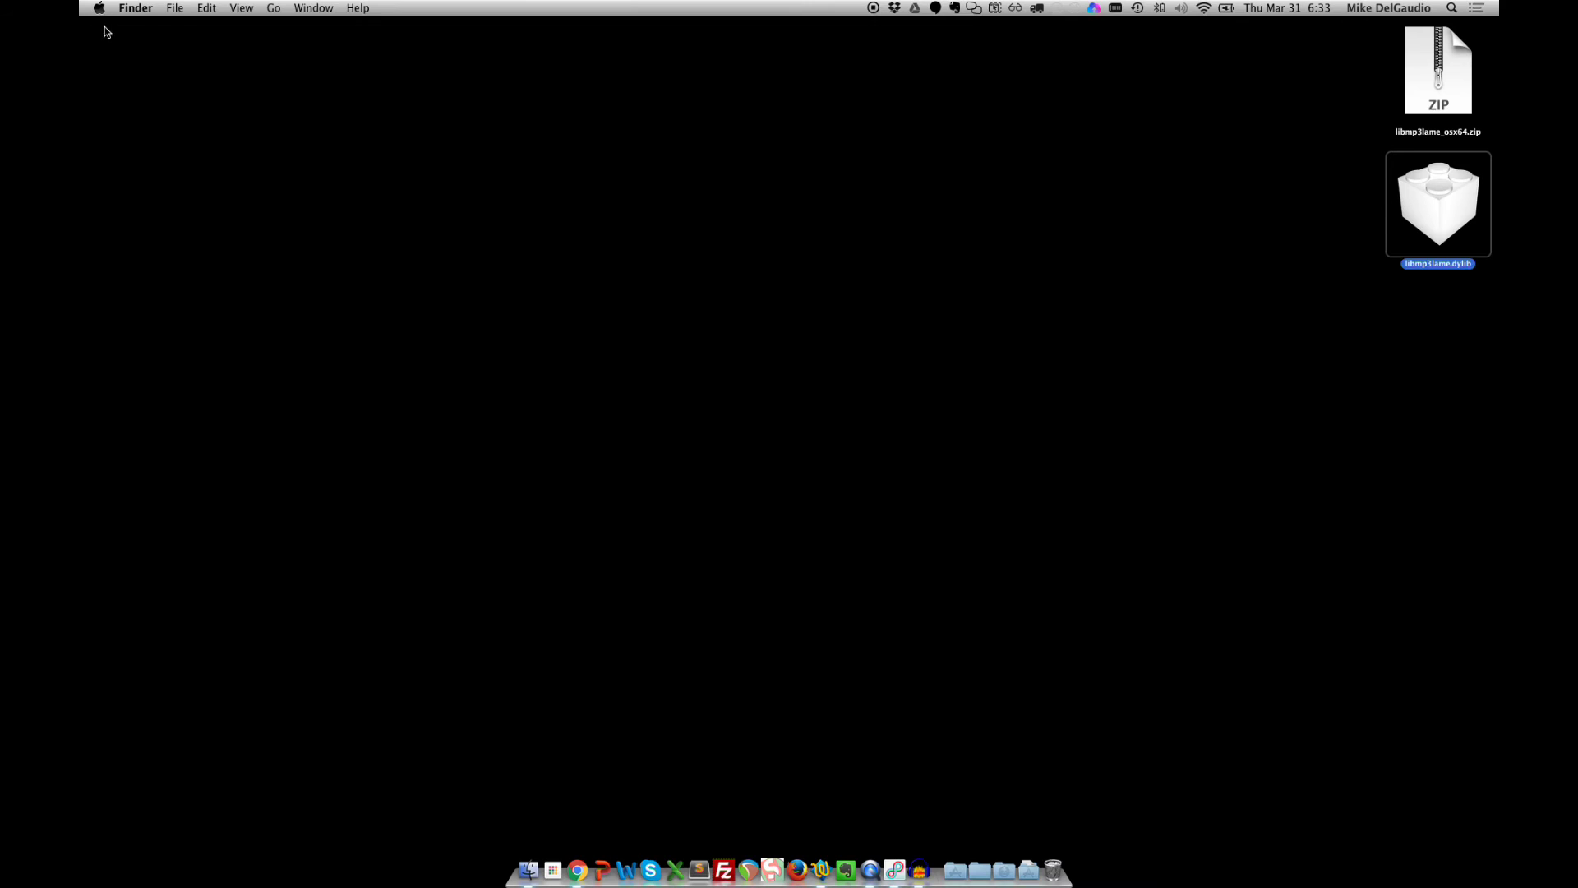
pyautogui.click(753, 869)
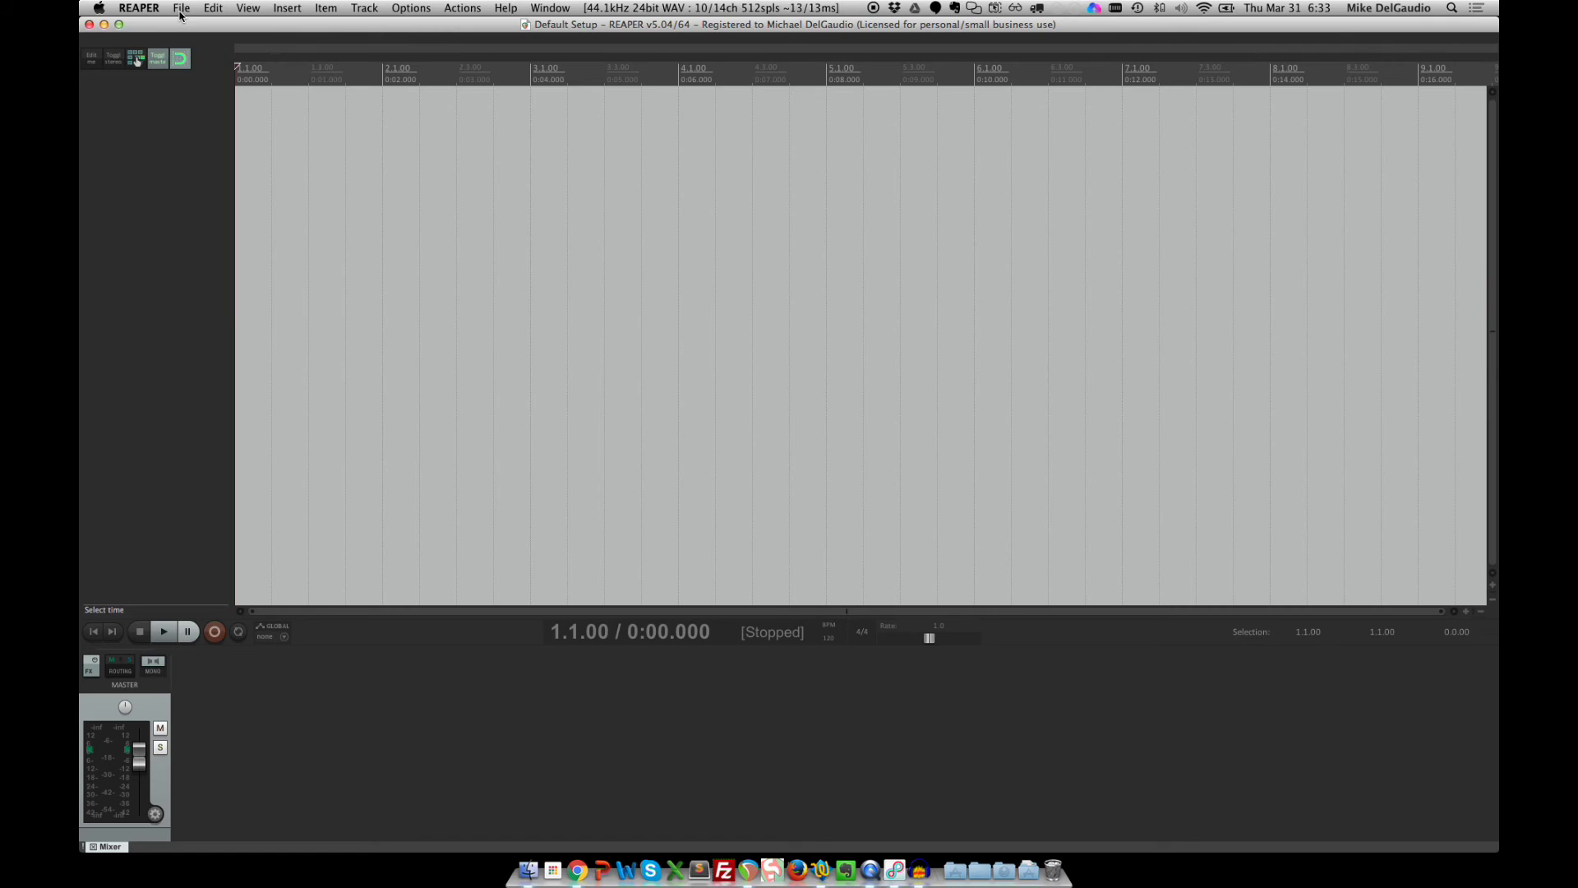
pyautogui.click(181, 9)
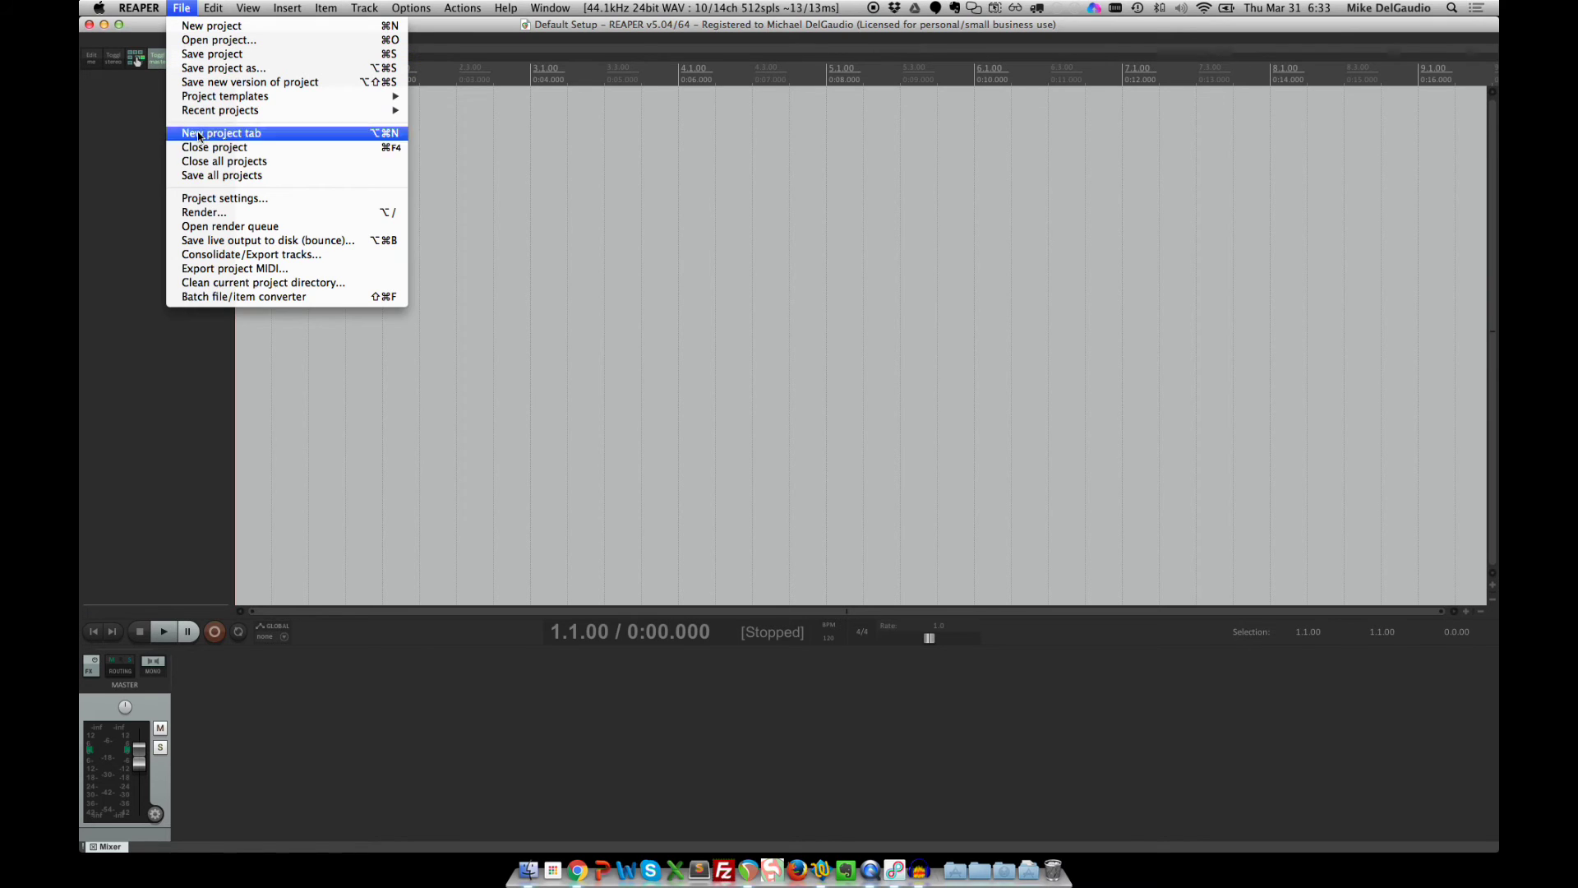
pyautogui.click(204, 213)
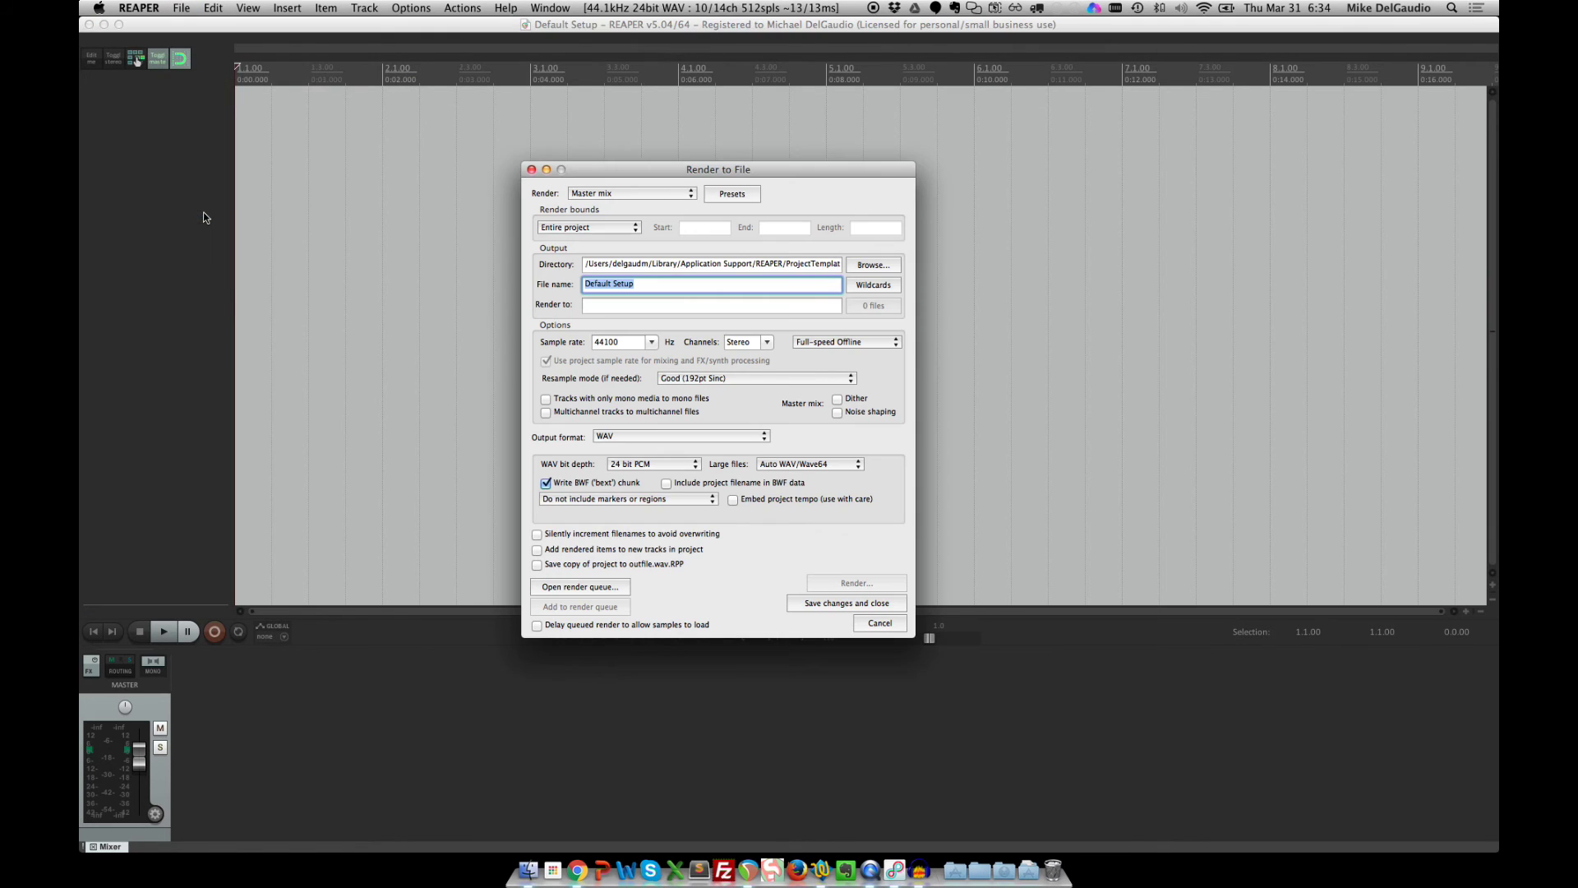
# - Select MP3 (encoder by LAME project) with LAME 3.98.3 detected, keeping 192 kbps CBR
pyautogui.click(662, 436)
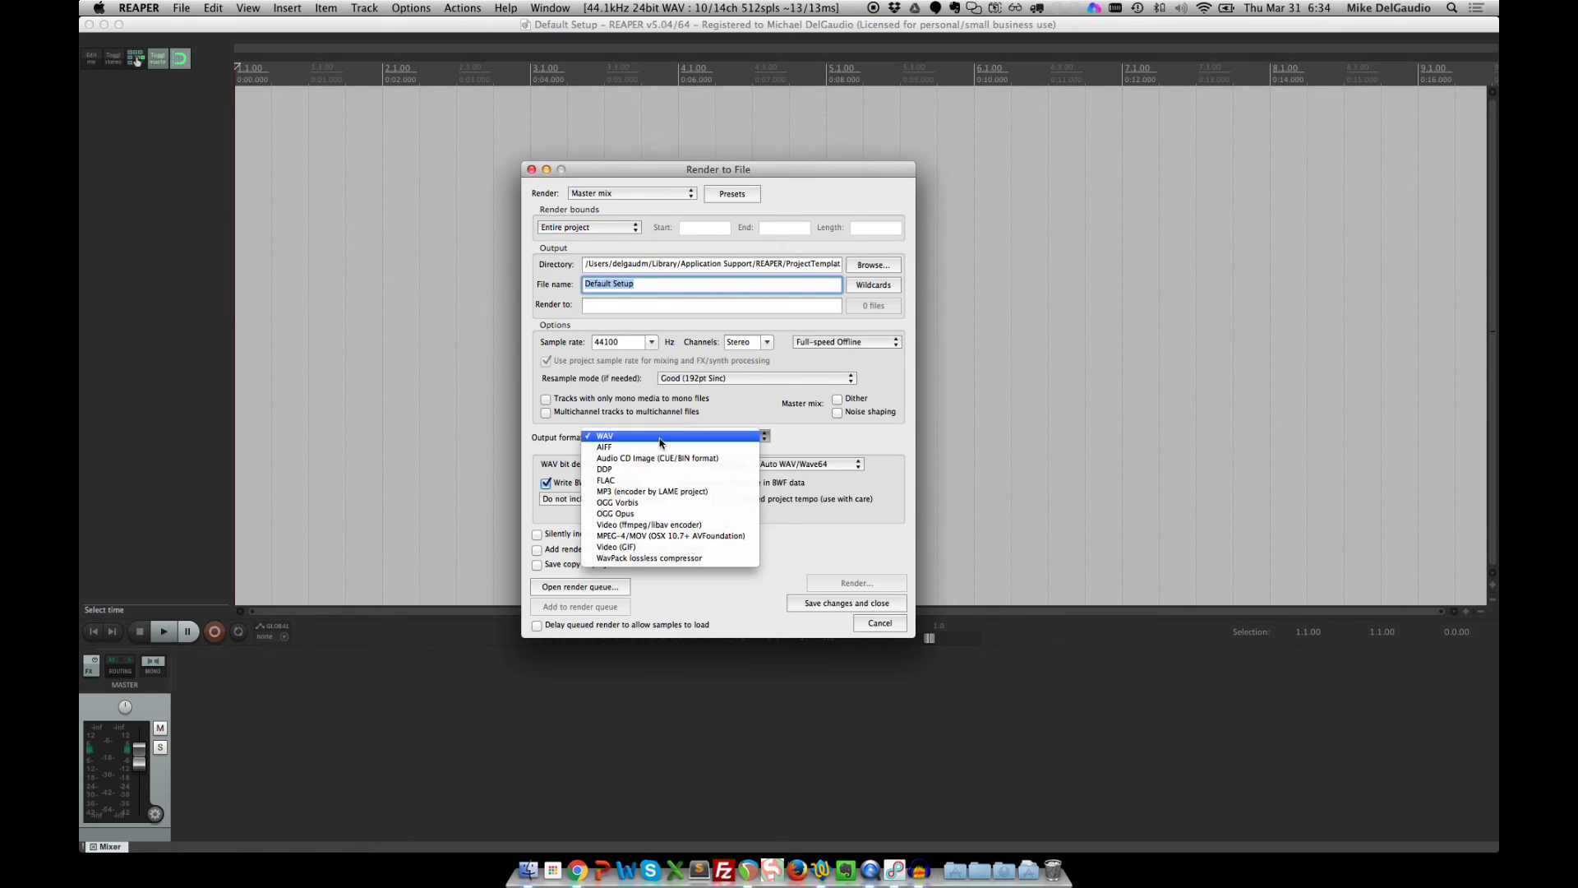
pyautogui.click(636, 492)
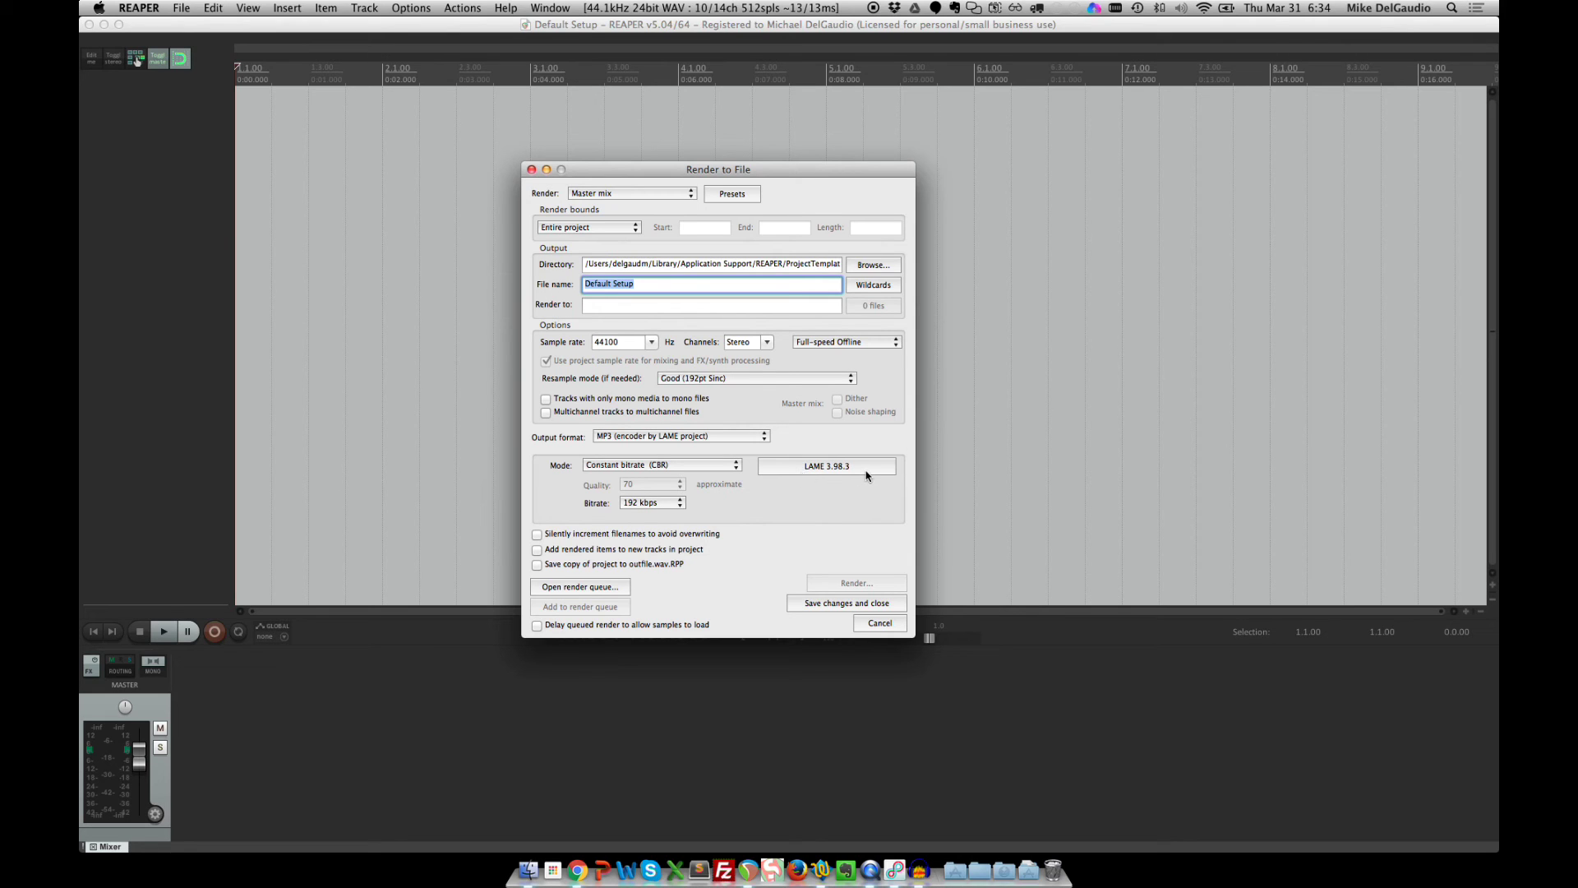
pyautogui.click(664, 504)
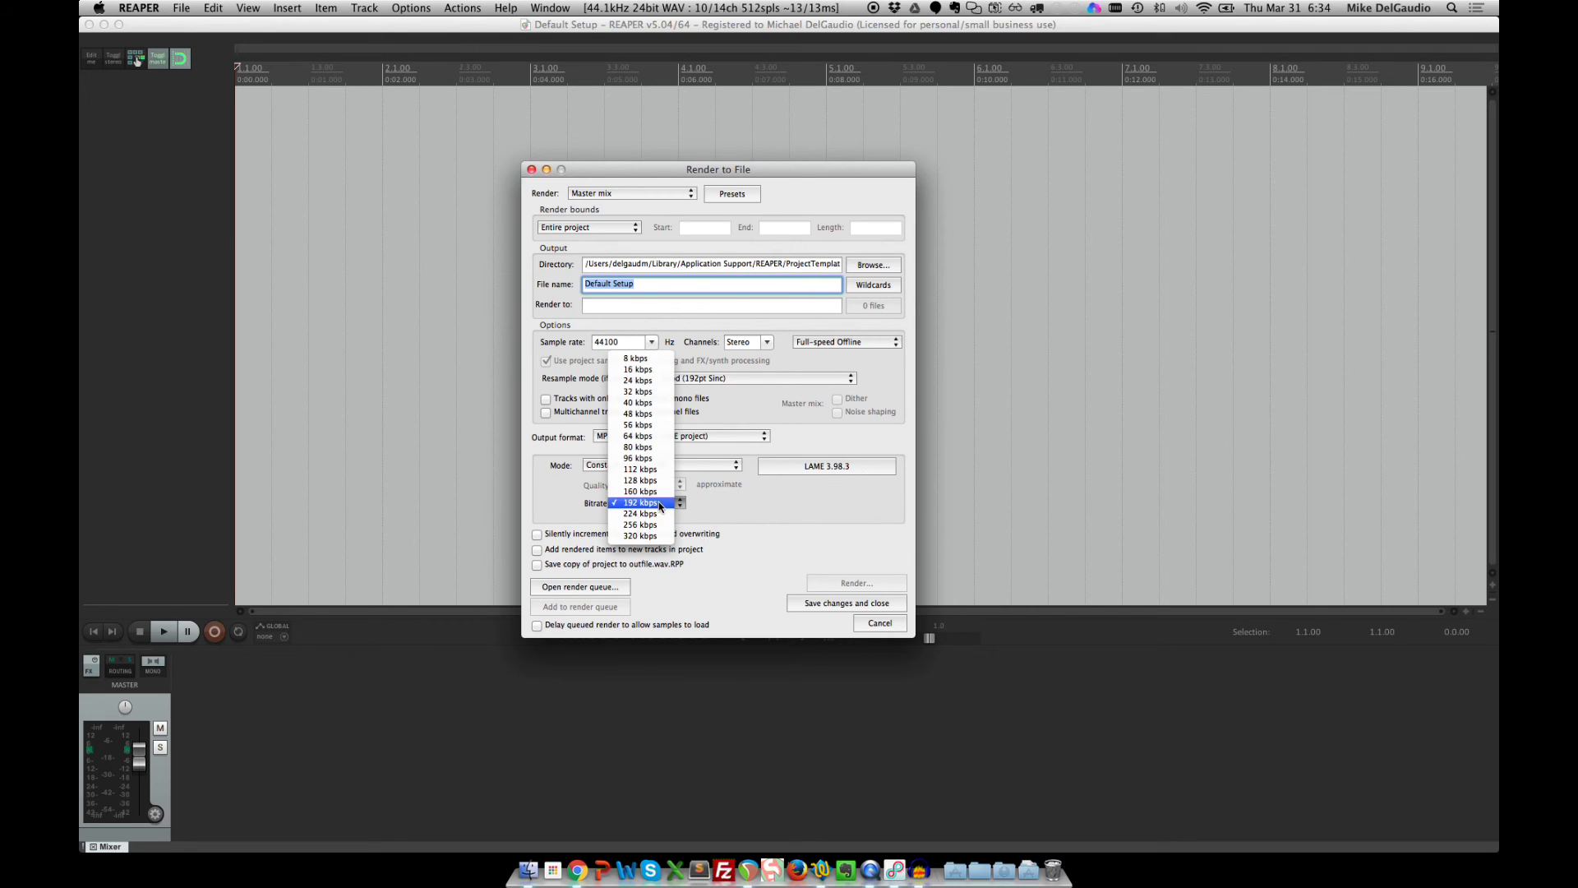
pyautogui.click(645, 502)
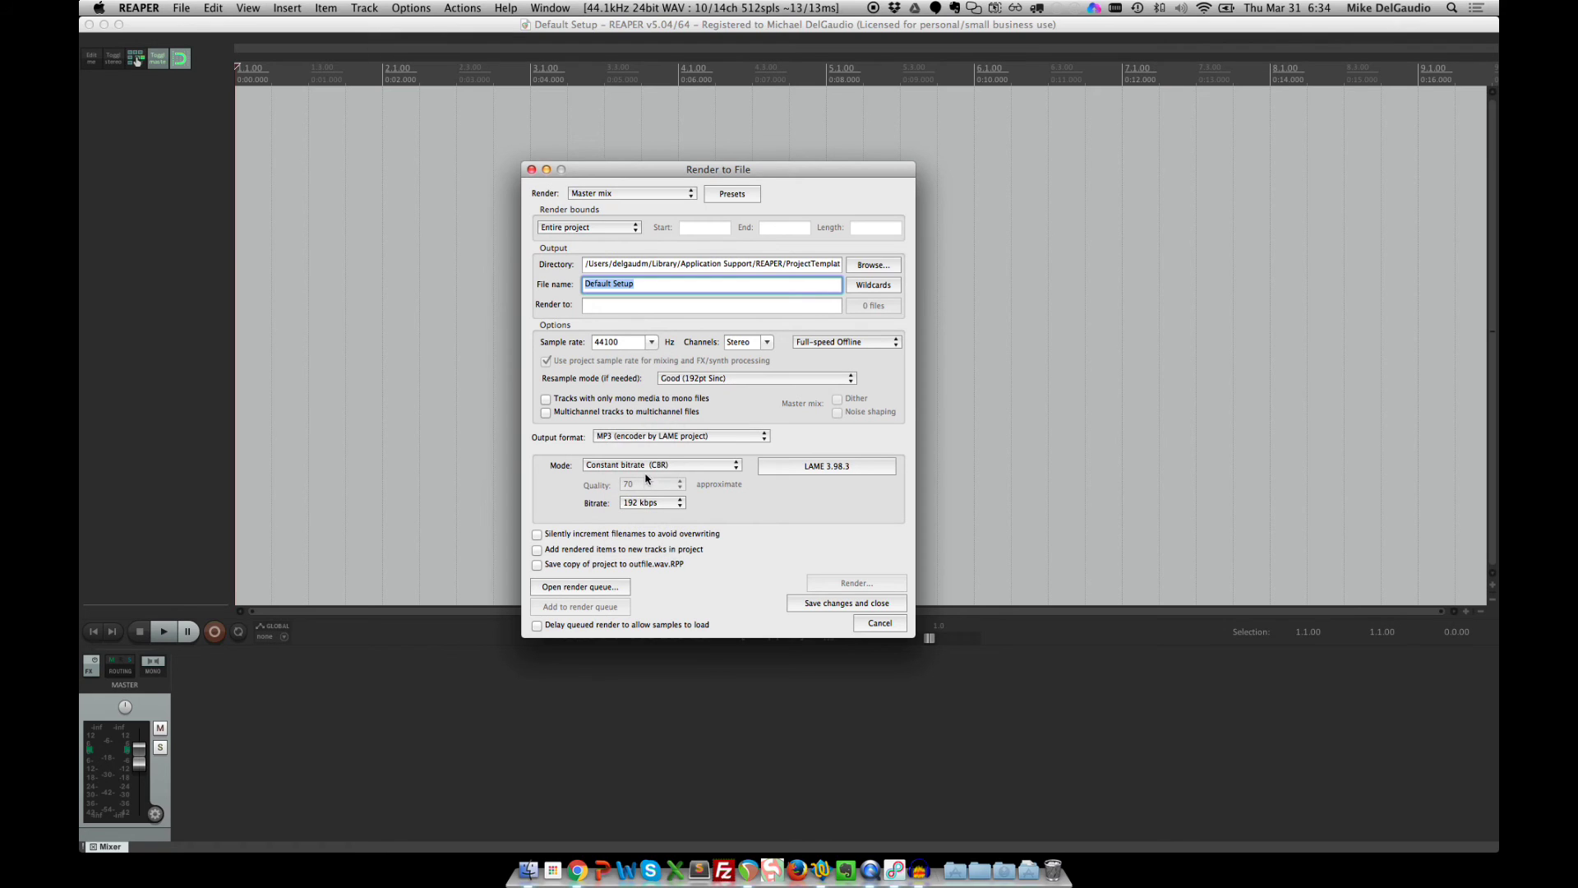
pyautogui.click(643, 466)
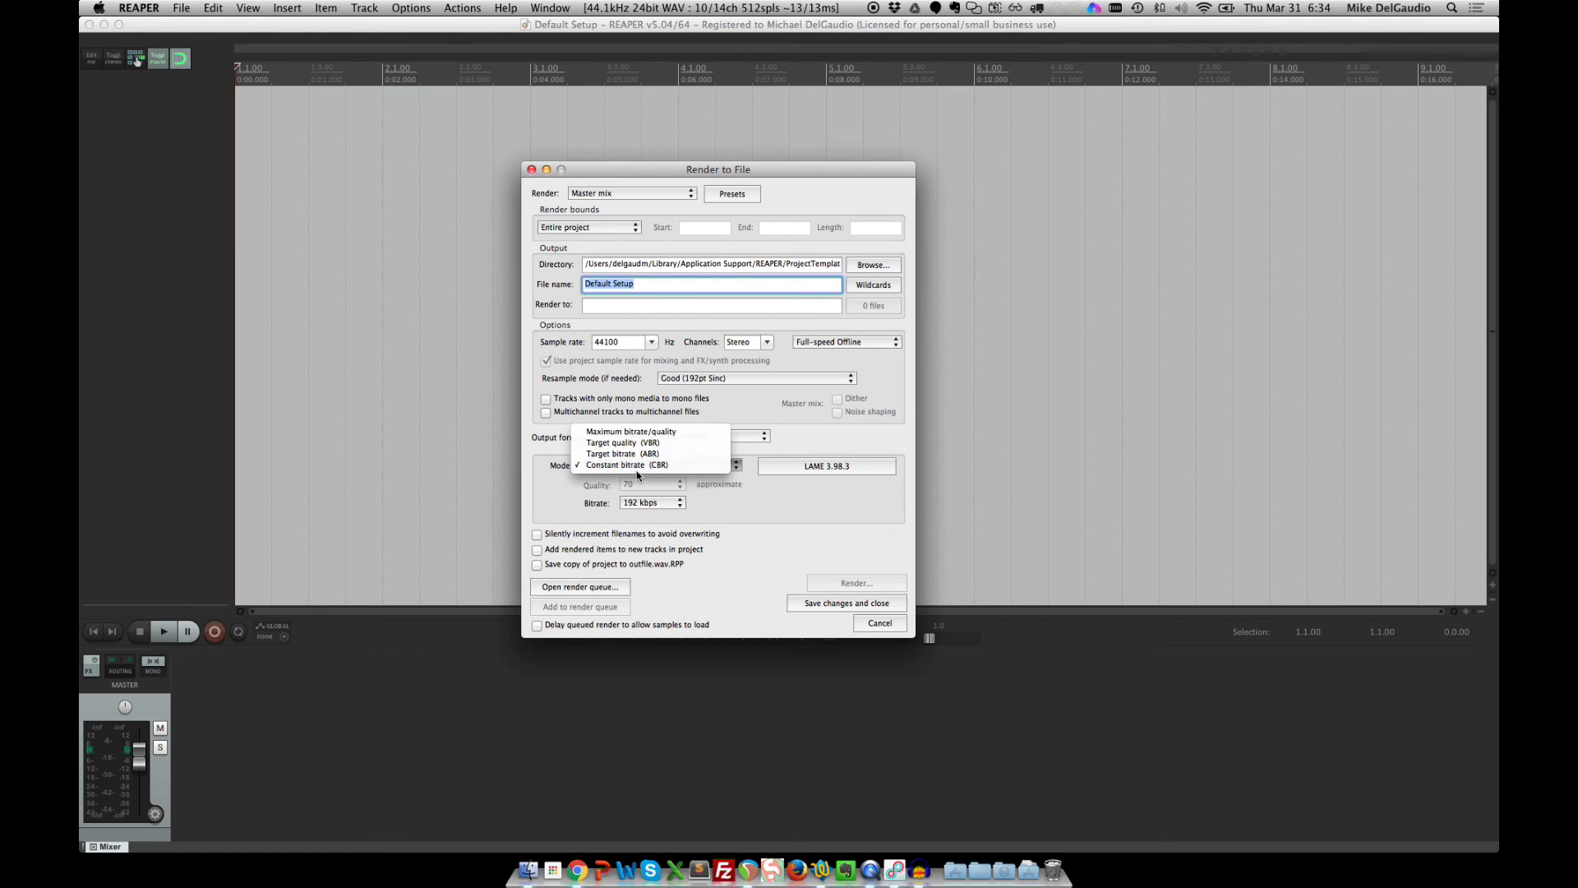
pyautogui.click(568, 515)
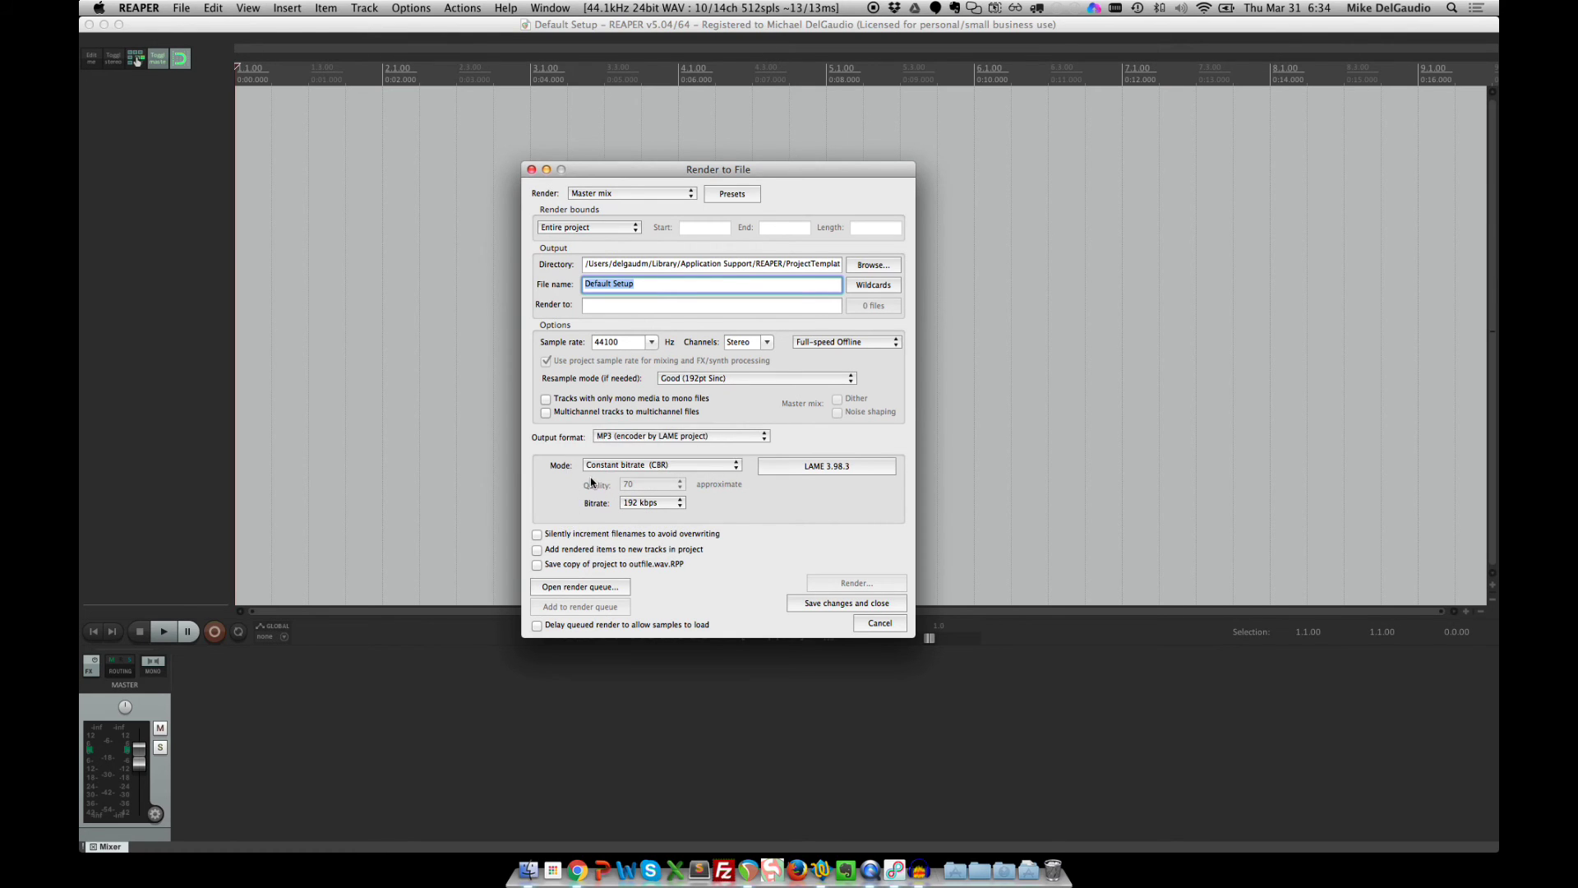